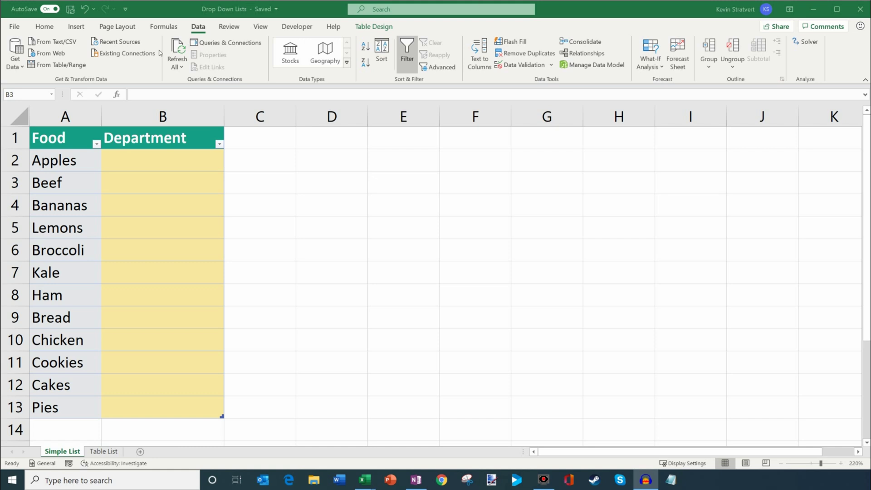
Open the File start page listing new-workbook templates, including the drop-down tutorial
left_click(18, 27)
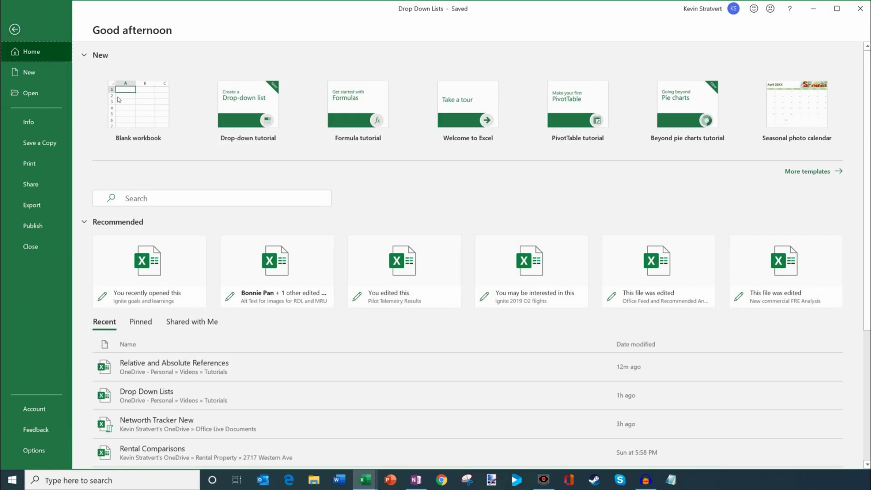
Go back from the start page to the Simple List sheet's Food and Department table
left_click(15, 29)
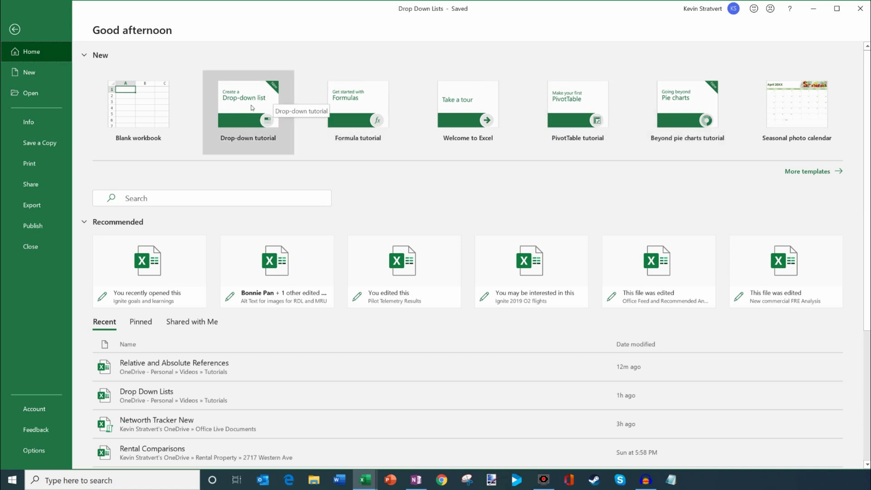
left_click(14, 29)
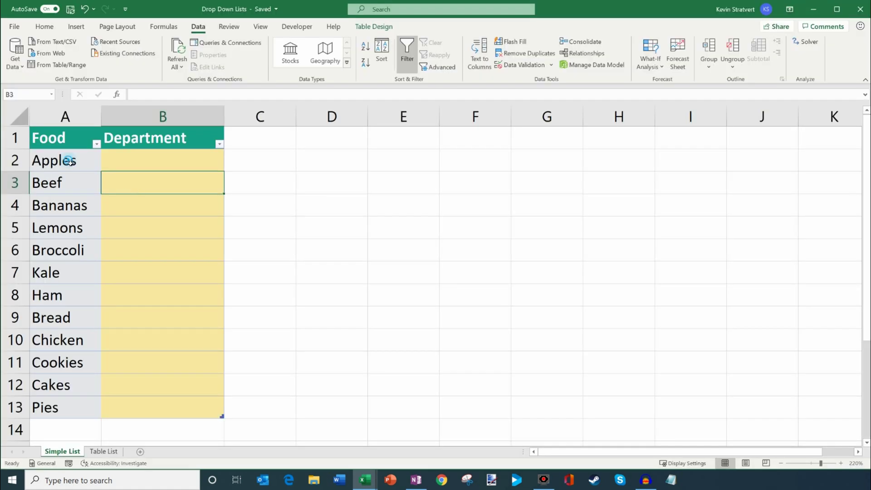
Select the empty Department cells B2 through B13 beside the food names
left_click_drag(67, 159, 75, 409)
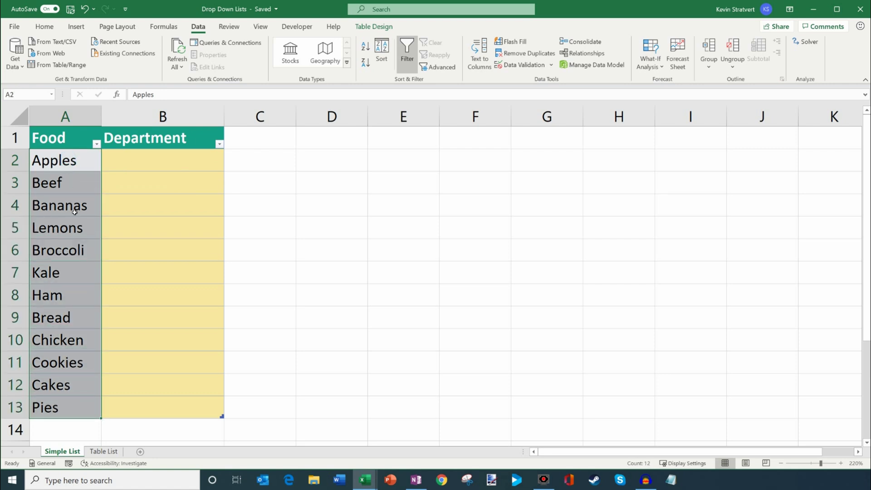
left_click(163, 164)
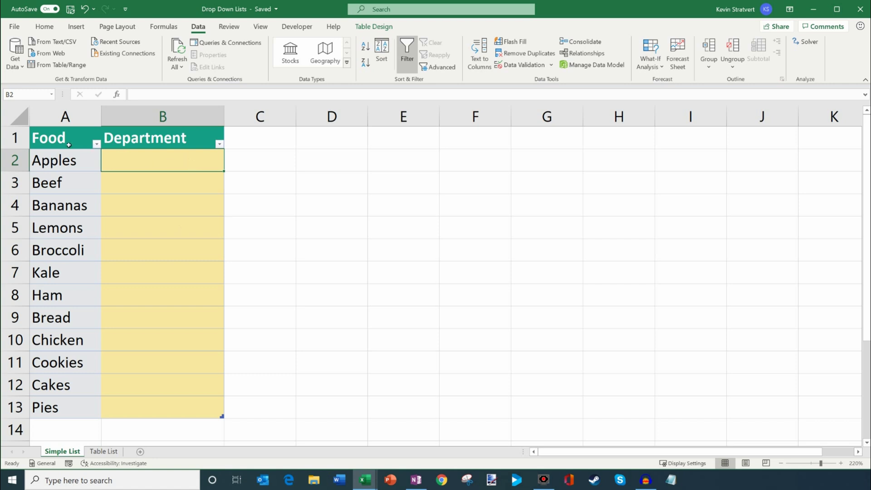
left_click_drag(67, 143, 179, 407)
left_click(172, 159)
left_click_drag(185, 166, 191, 401)
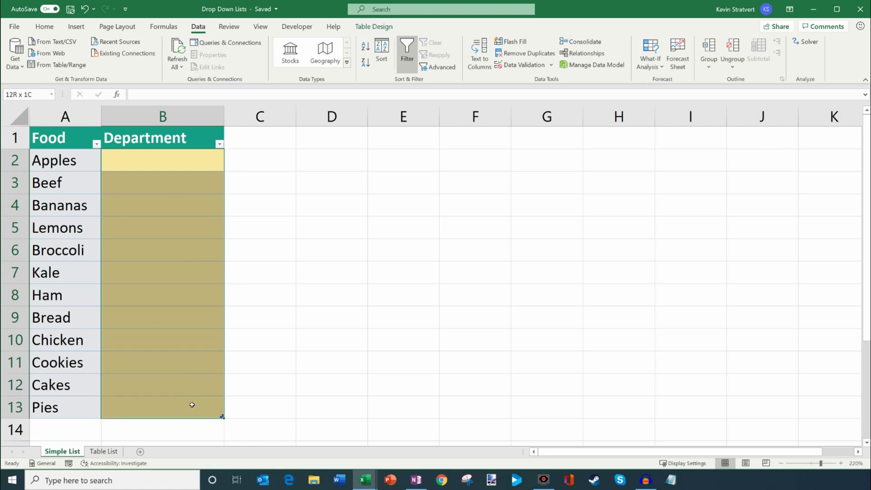
left_click_drag(192, 404, 192, 405)
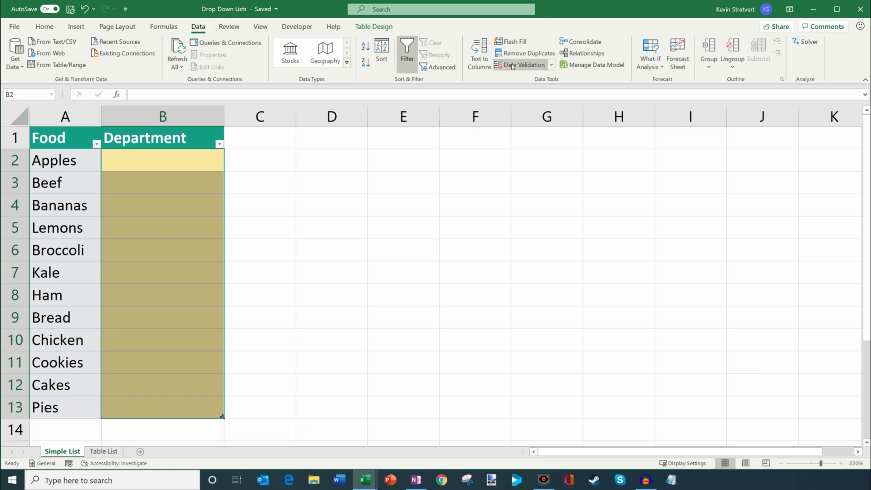
Give the Department cells a List validation with source 'Produce, Meat, Bakery'
left_click(399, 8)
type("dat")
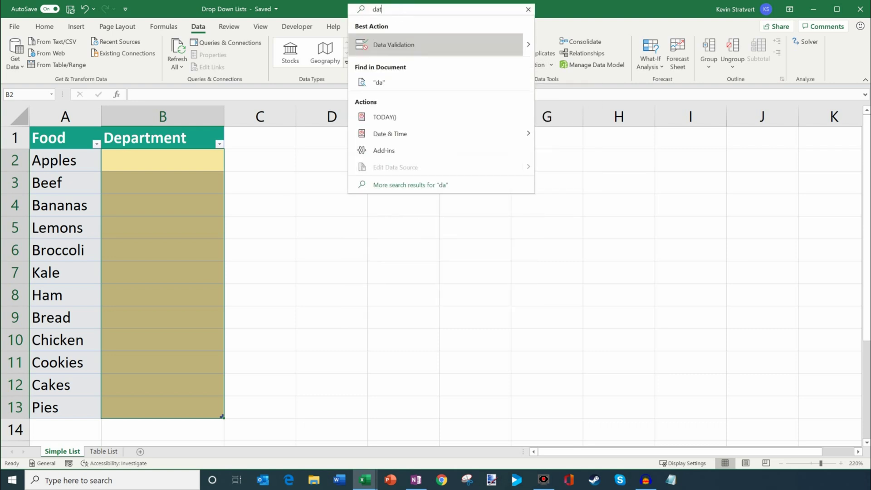
type("a validation")
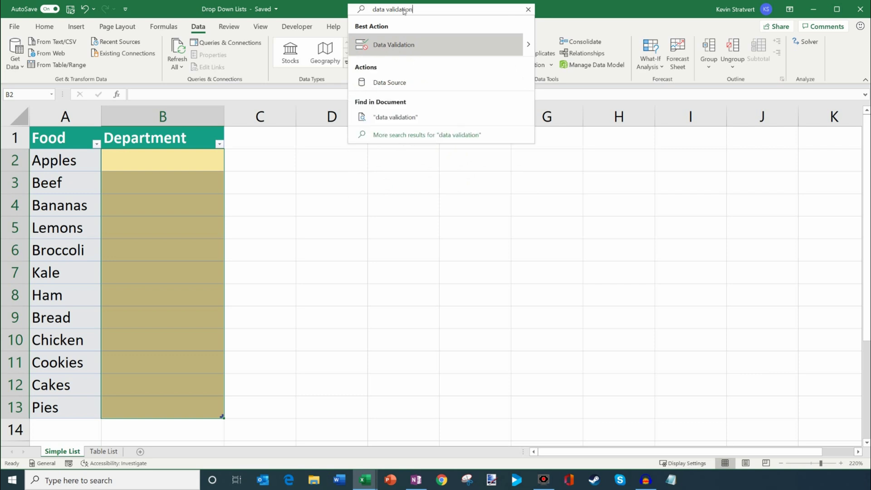
left_click(423, 46)
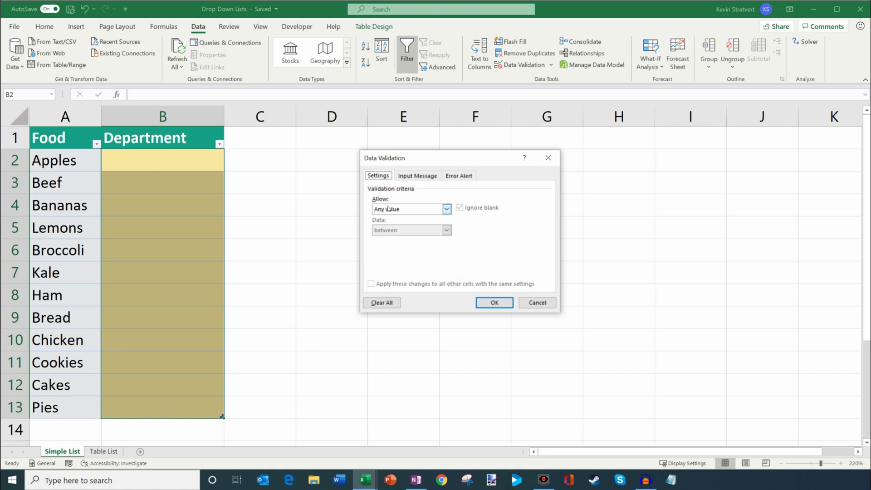
left_click(444, 209)
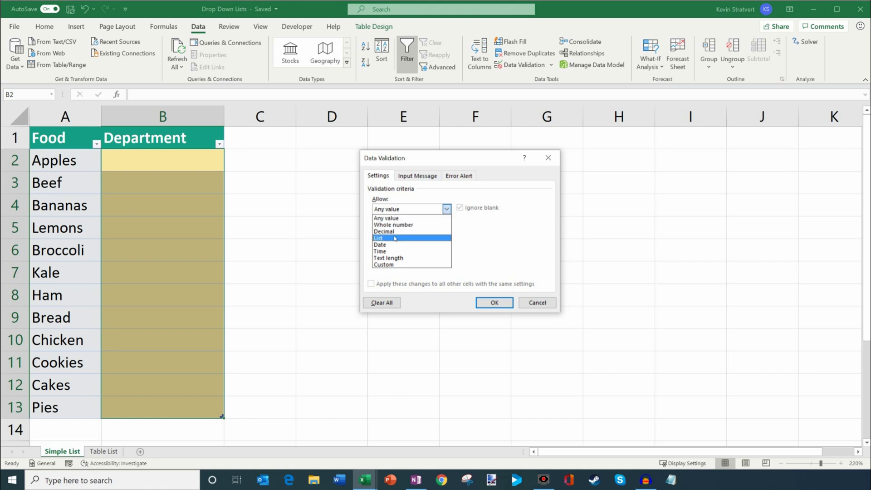
left_click(410, 242)
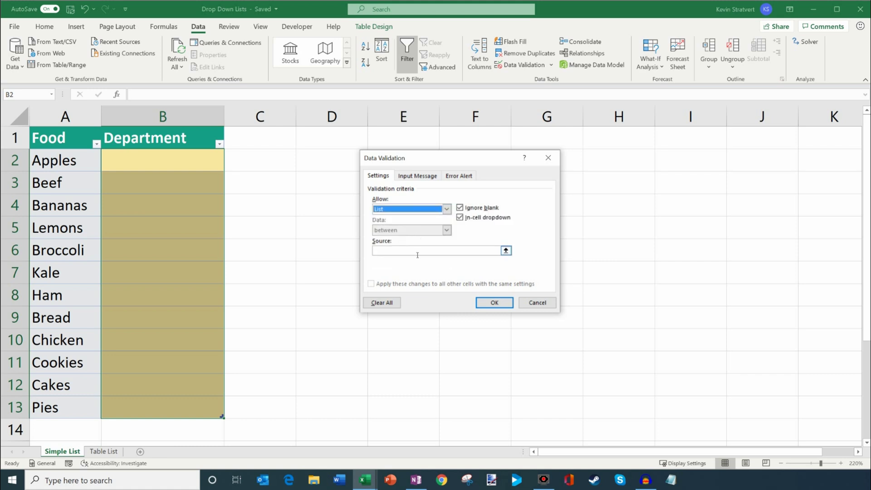
left_click(422, 254)
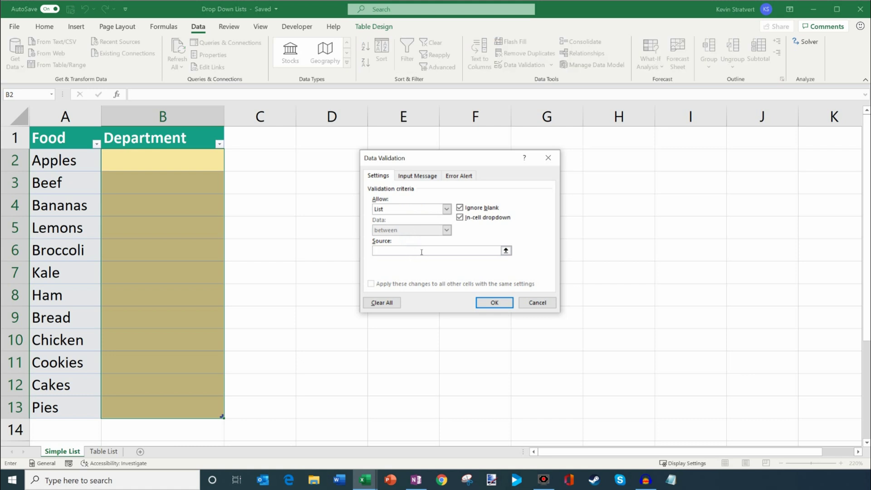
type("Prod")
type("uce, Meat, B")
type("akery")
left_click(494, 303)
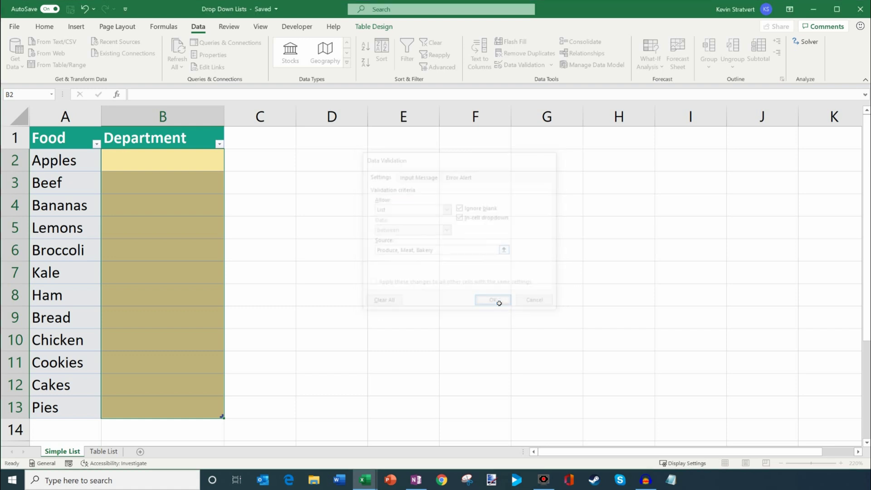
Click through the Department cells to check the new list, ending on B2
left_click(171, 199)
left_click(177, 164)
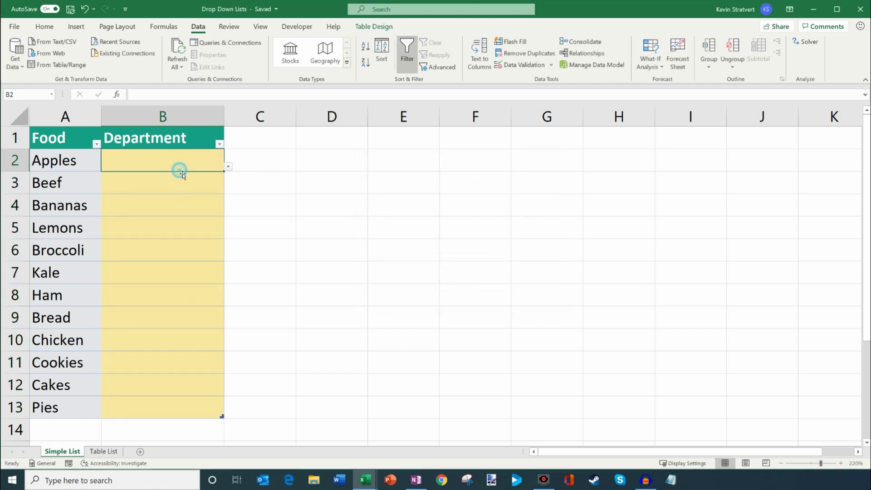
left_click(181, 179)
left_click(190, 210)
left_click(193, 190)
left_click(191, 160)
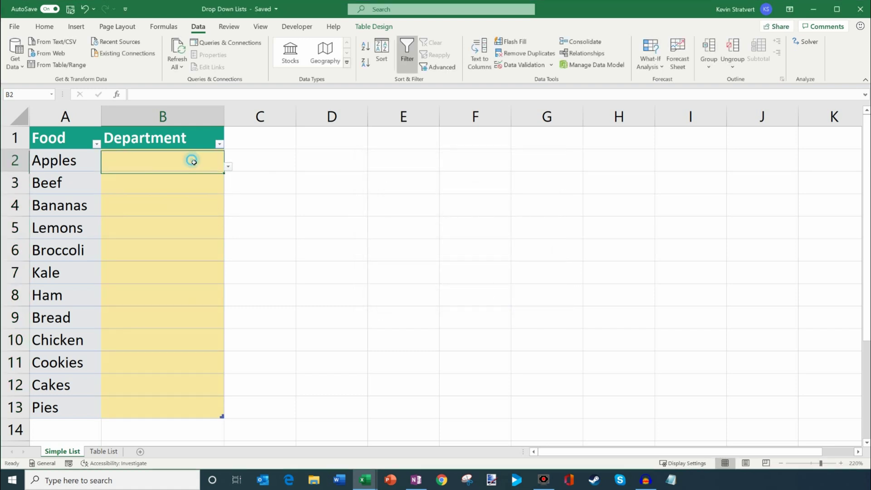
Pick Produce for Apples, Meat for Beef and Bakery for Bread from the drop-downs
left_click(228, 169)
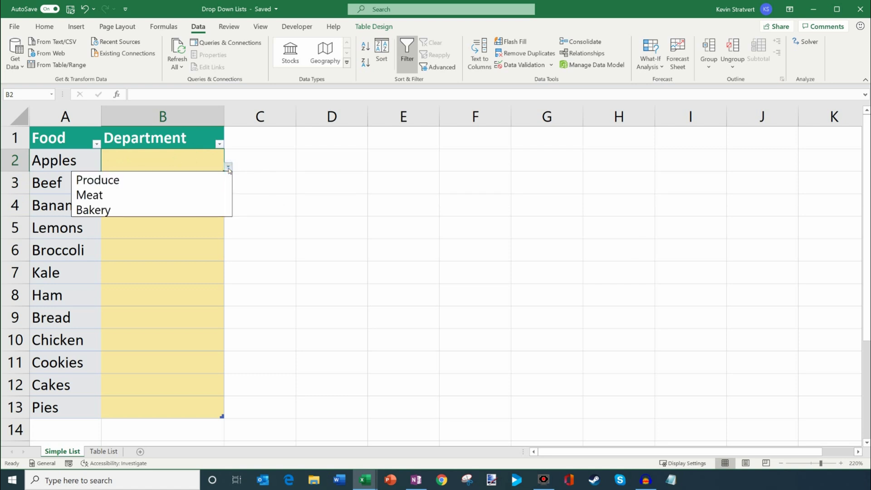
left_click(206, 181)
left_click(228, 188)
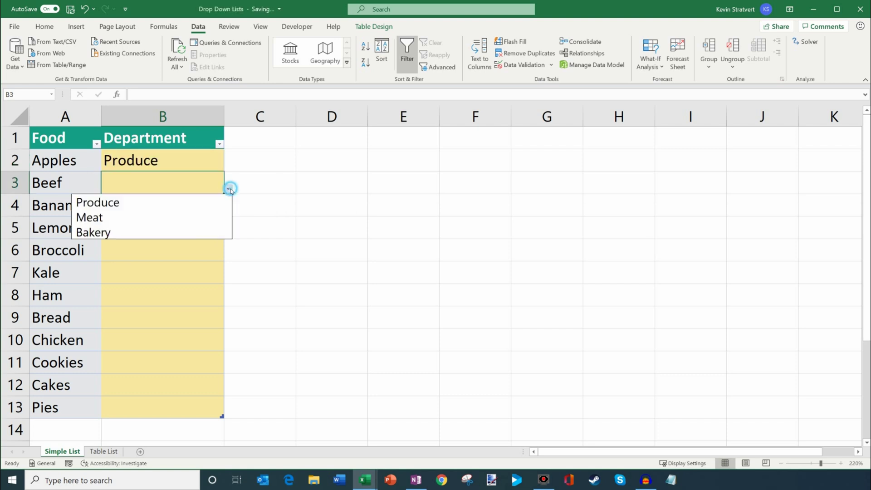
left_click(194, 217)
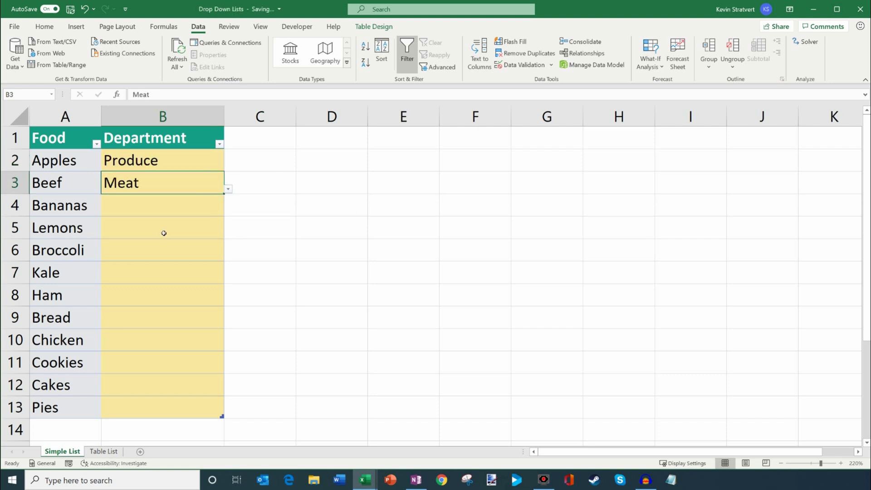
left_click(164, 322)
left_click(228, 324)
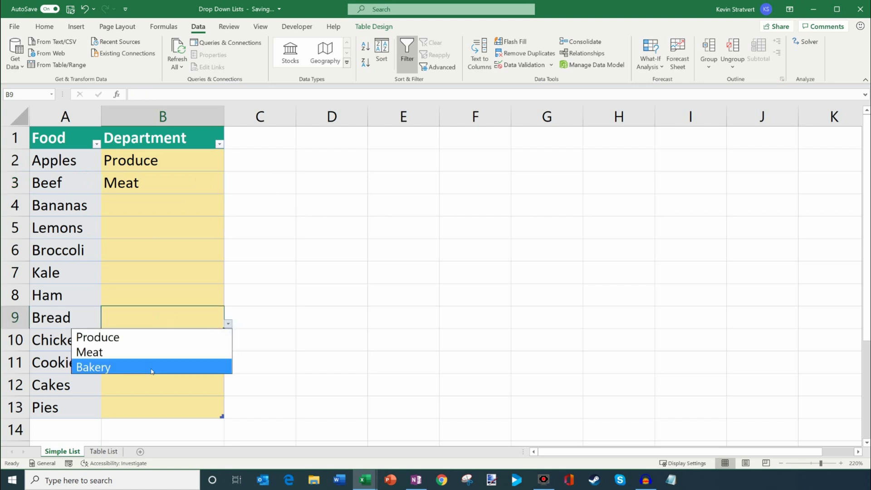
left_click(152, 372)
Check the remaining Department cells, then move to the Table List sheet
left_click(195, 181)
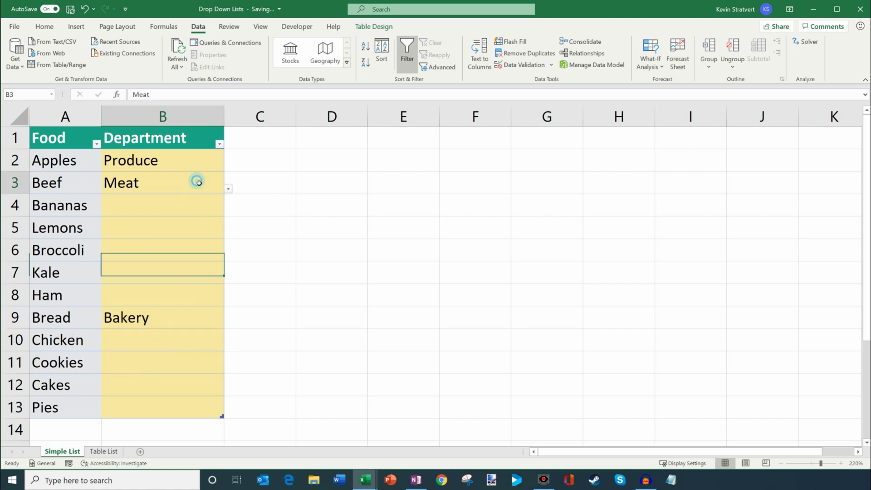
left_click(204, 199)
left_click(200, 218)
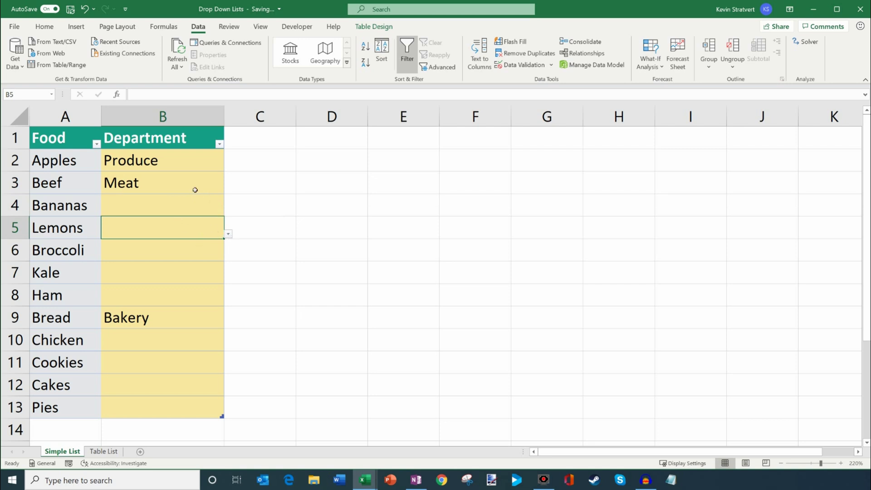
left_click(186, 167)
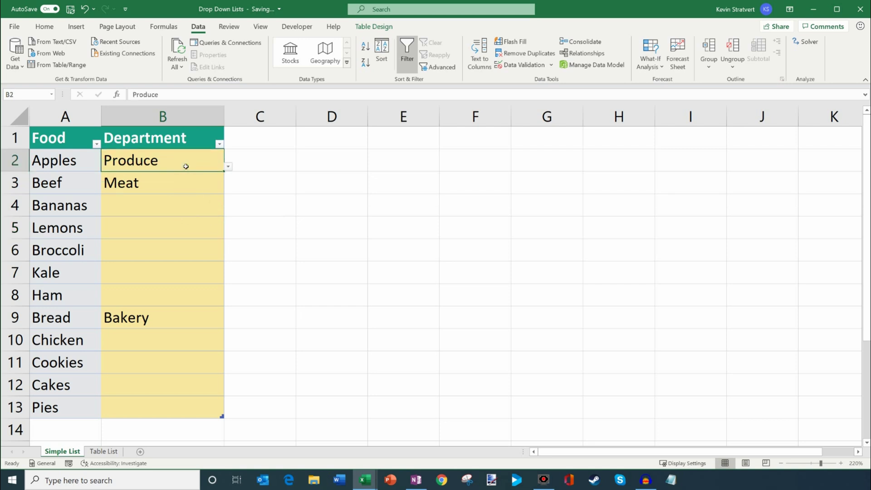
left_click(104, 451)
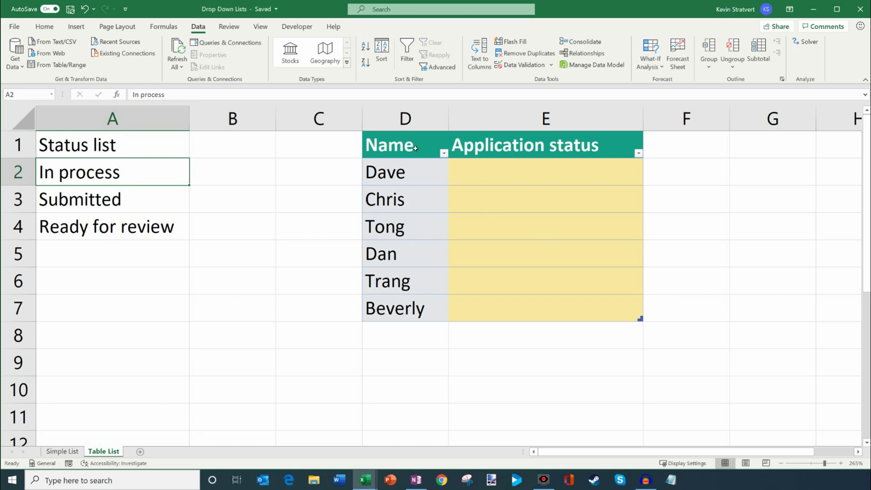
Select the Name/Application status table and step down the empty status cells
left_click_drag(415, 154, 551, 308)
left_click(548, 292)
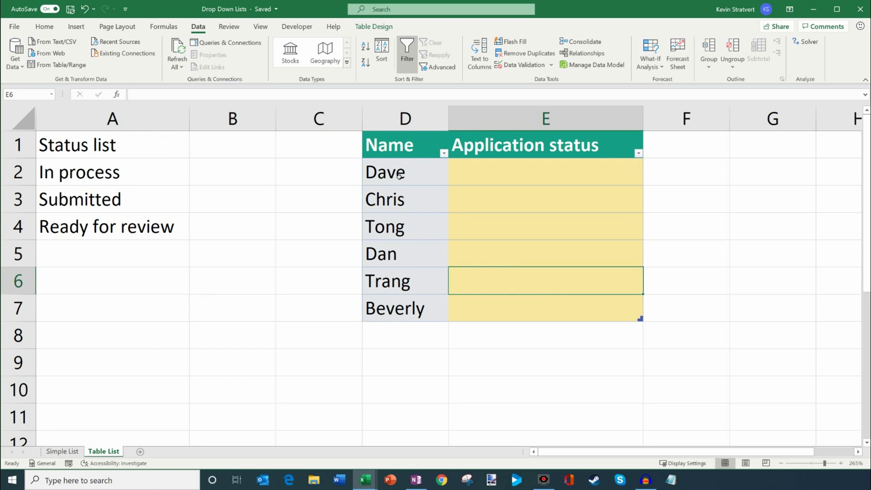
left_click(493, 173)
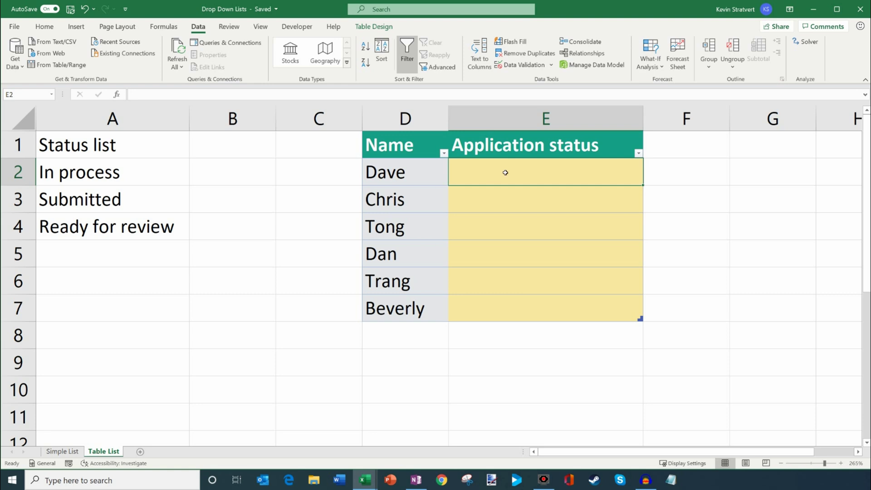
left_click(505, 199)
left_click(506, 229)
left_click(501, 257)
left_click(498, 280)
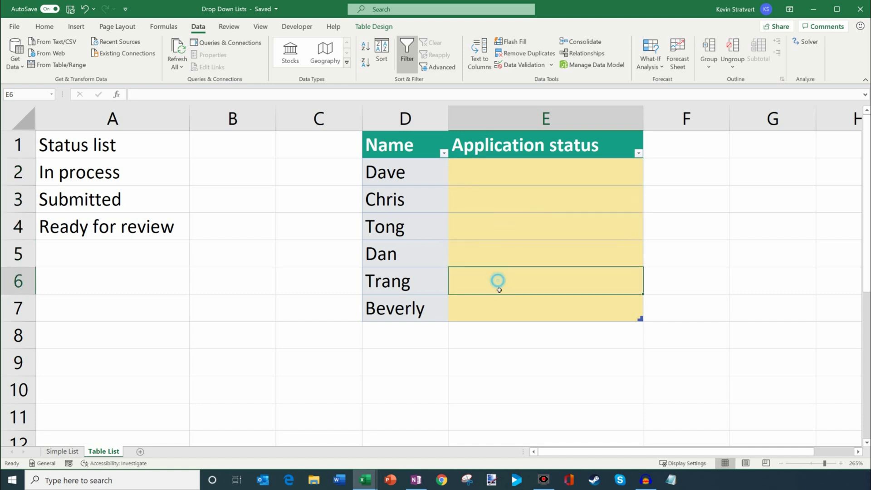
left_click(491, 317)
Return up to cell E2, then select the status list in A1:A4
left_click(499, 281)
left_click(502, 247)
left_click(504, 229)
left_click(510, 200)
left_click(518, 172)
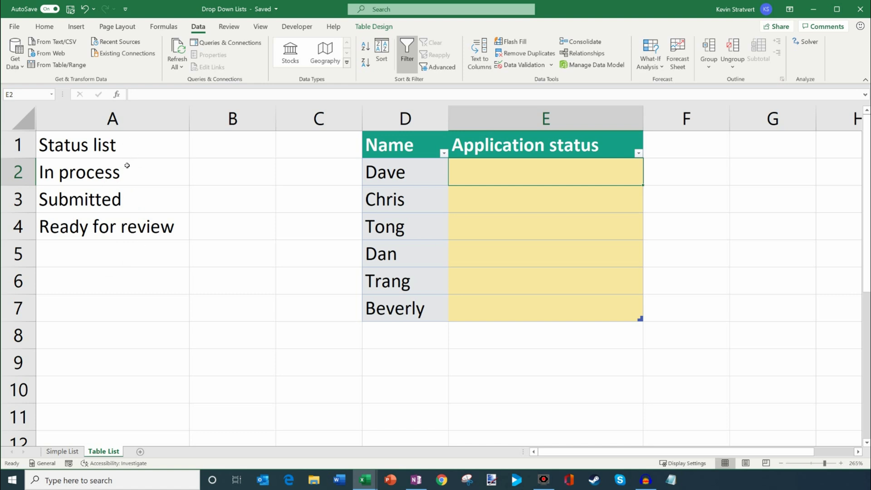
left_click_drag(135, 146, 141, 232)
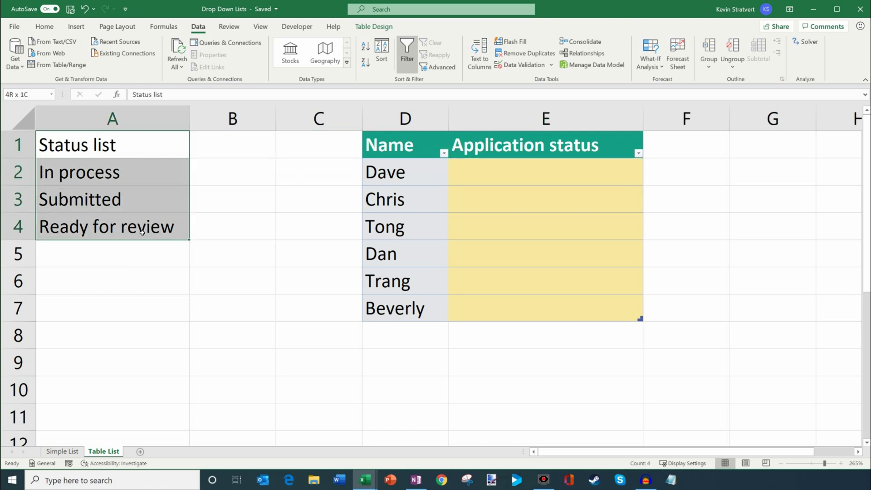
Turn A1:A4 into a table with 'Status list' as its header row
left_click(81, 29)
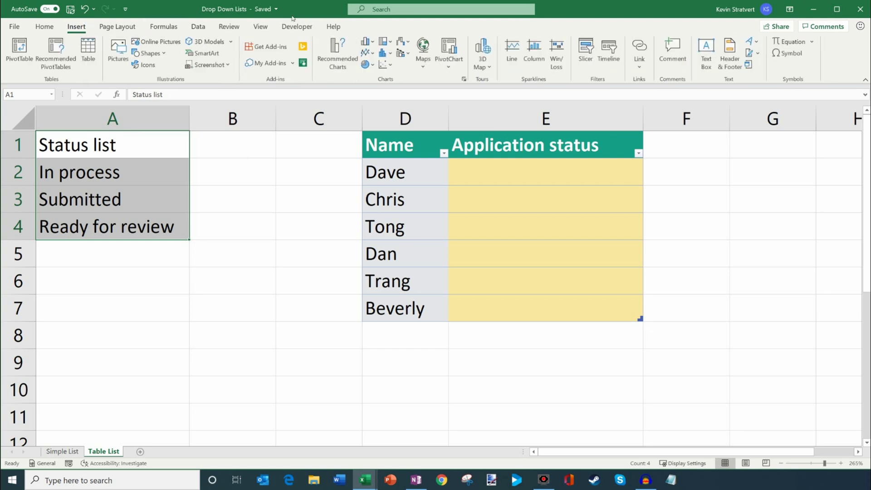
left_click(94, 51)
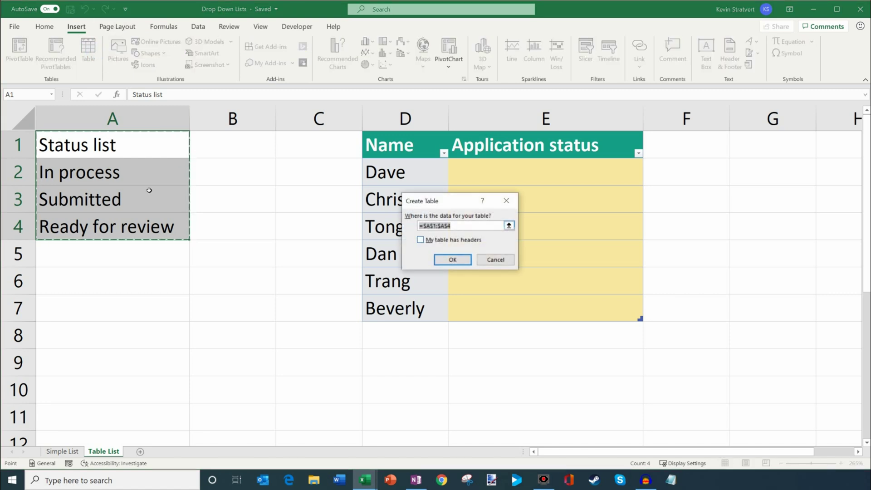
left_click(465, 240)
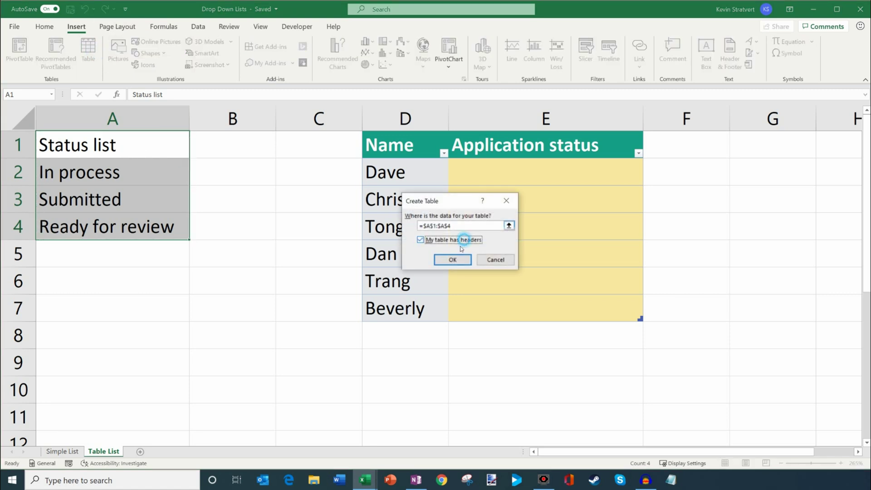
left_click(458, 259)
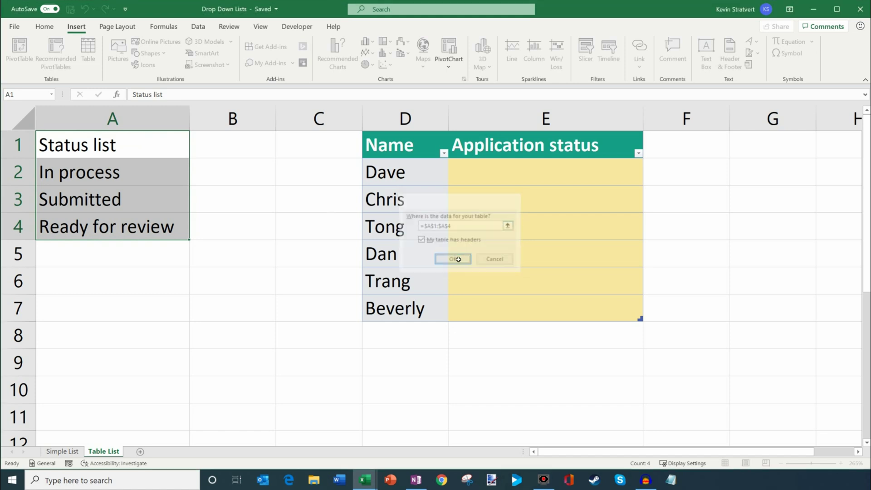
left_click(125, 171)
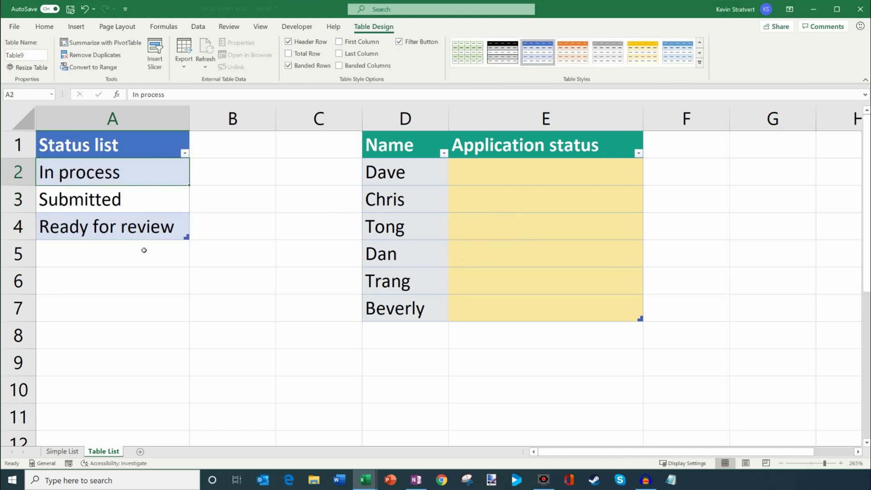
left_click(587, 174)
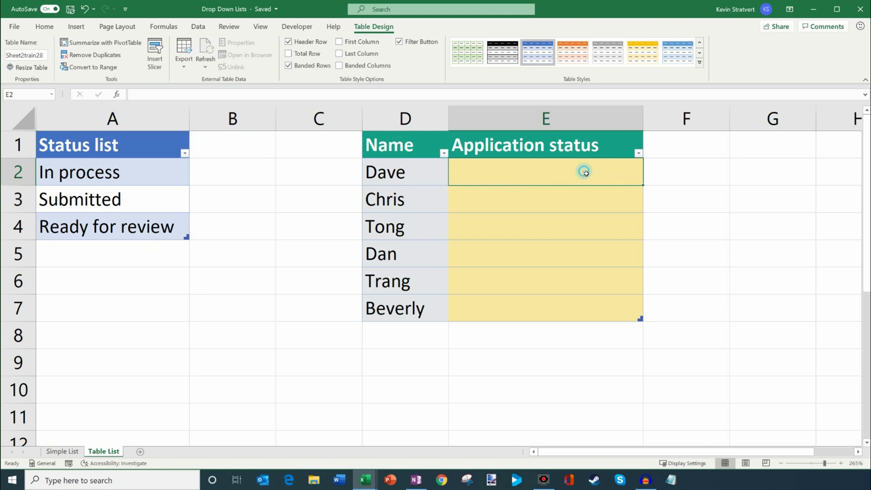
Select E2:E7 and set its Data Validation to allow a List
left_click_drag(586, 174, 583, 313)
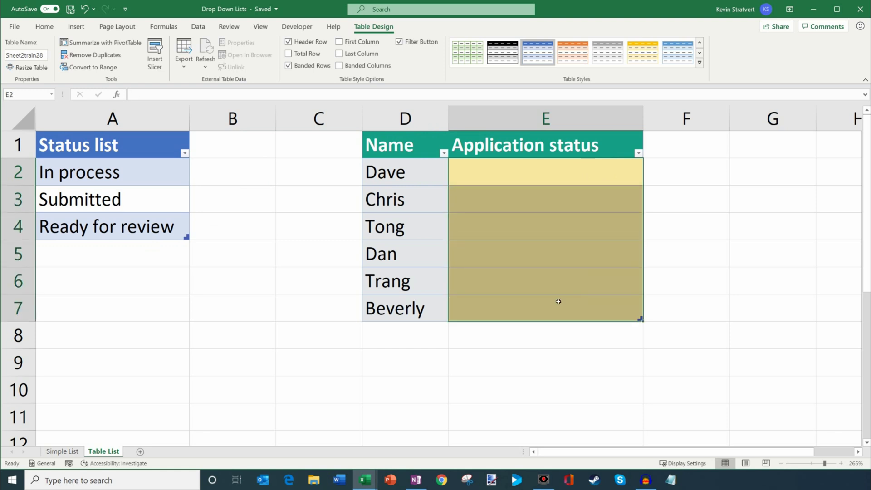
left_click(196, 28)
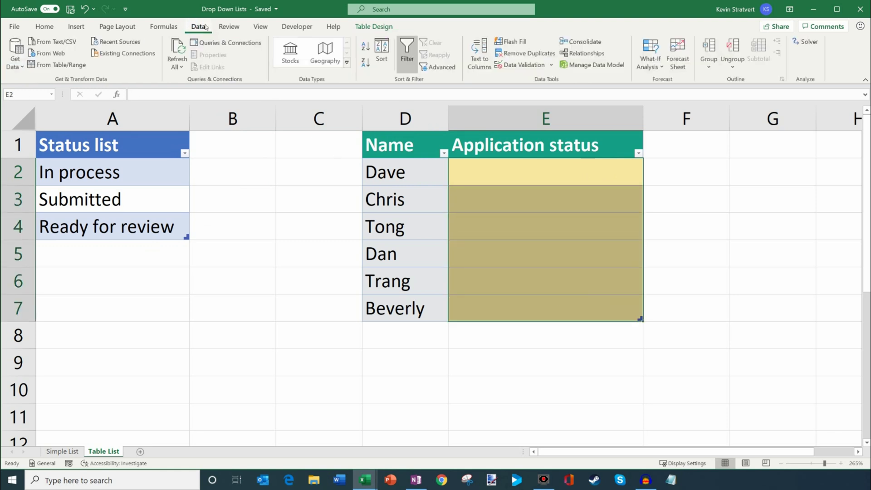
left_click(535, 68)
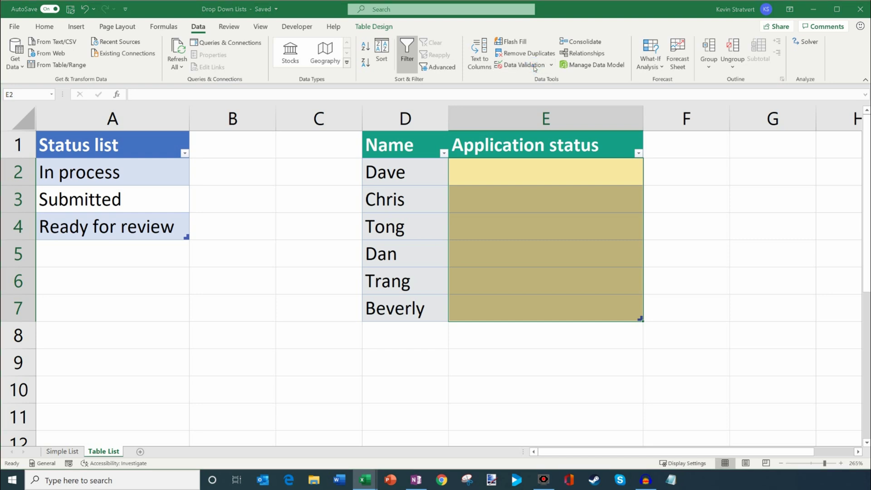
left_click(406, 209)
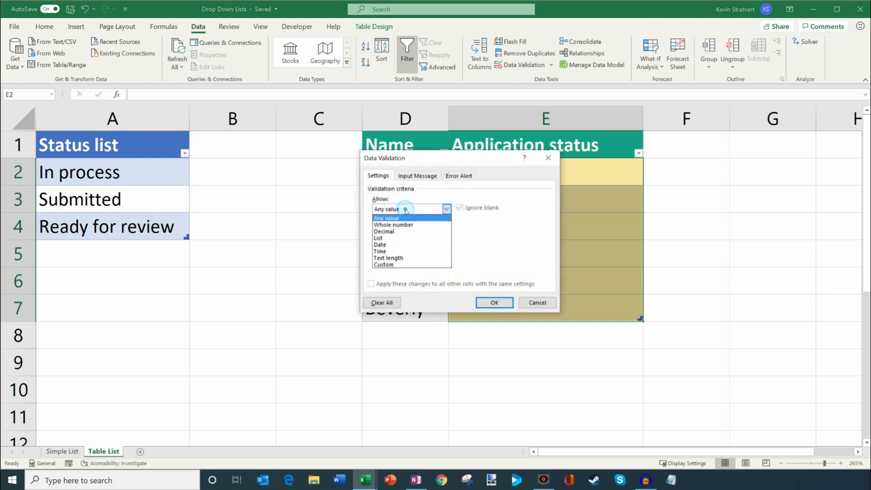
left_click(394, 238)
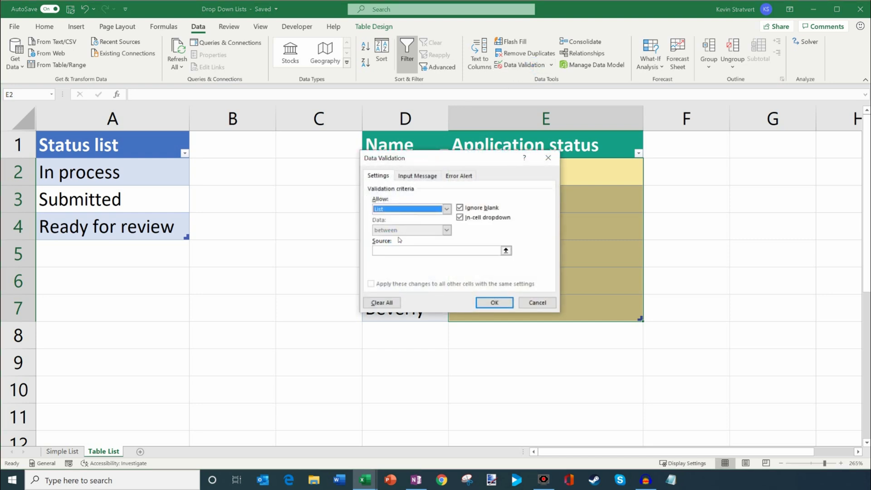
Set the list source to $A$2:$A$4 by picking the status entries on the sheet
left_click(417, 249)
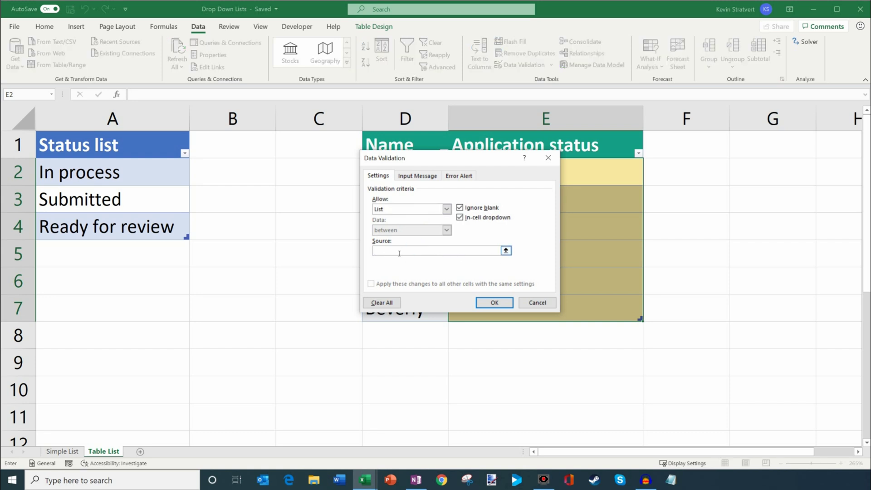
type("In proce")
key("BackSpace")
key("BackSpace")
key("BackSpace")
key("BackSpace")
key("BackSpace")
key("BackSpace")
left_click(507, 251)
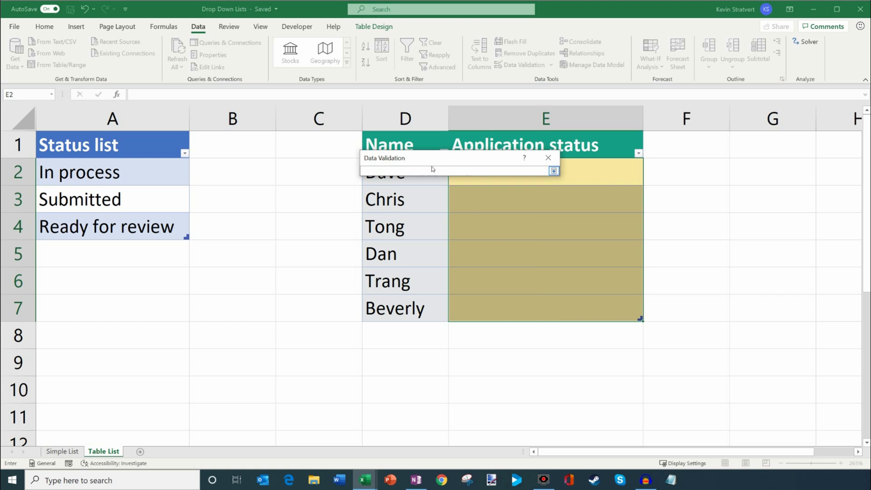
left_click_drag(125, 173, 132, 222)
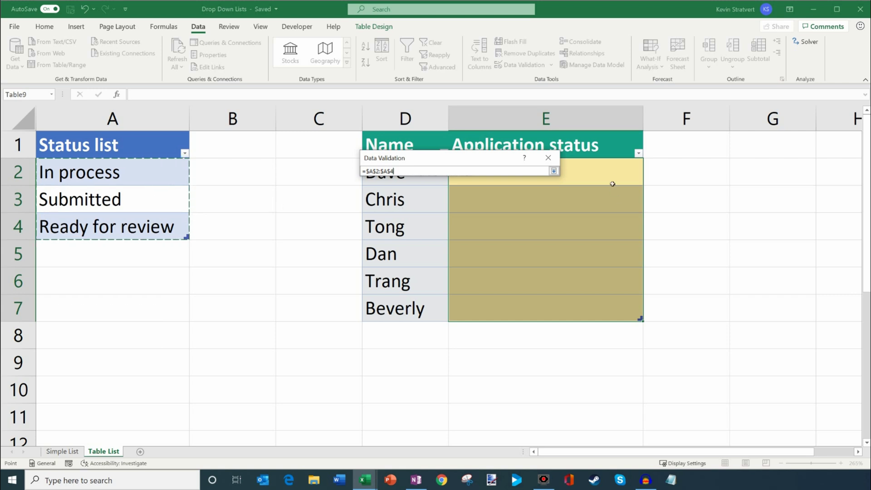
left_click(554, 170)
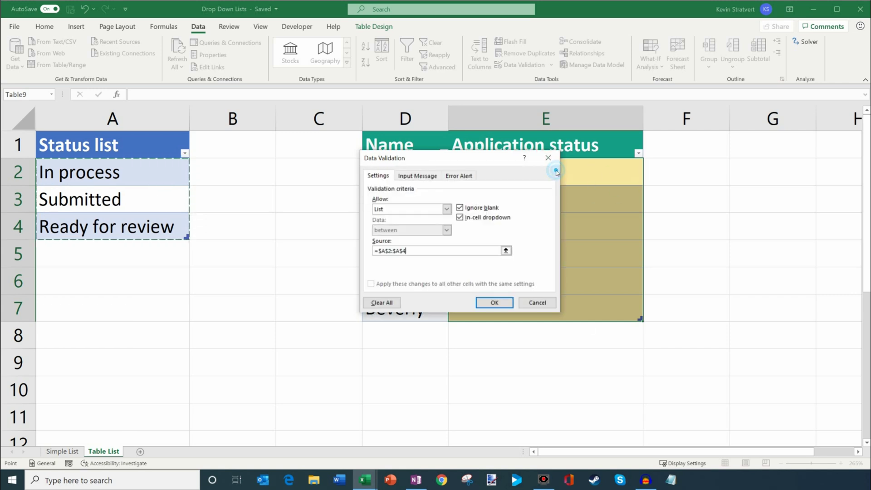
left_click(494, 303)
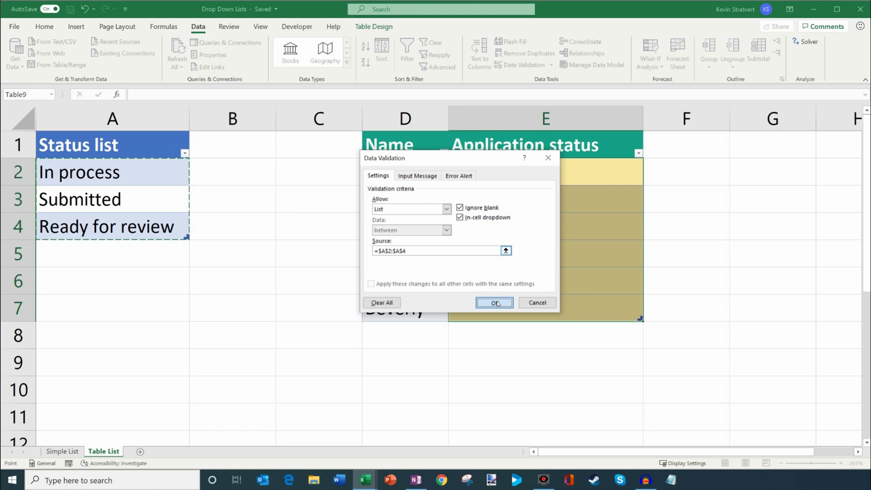
Open E2's drop-down to check the three statuses offered
left_click(580, 177)
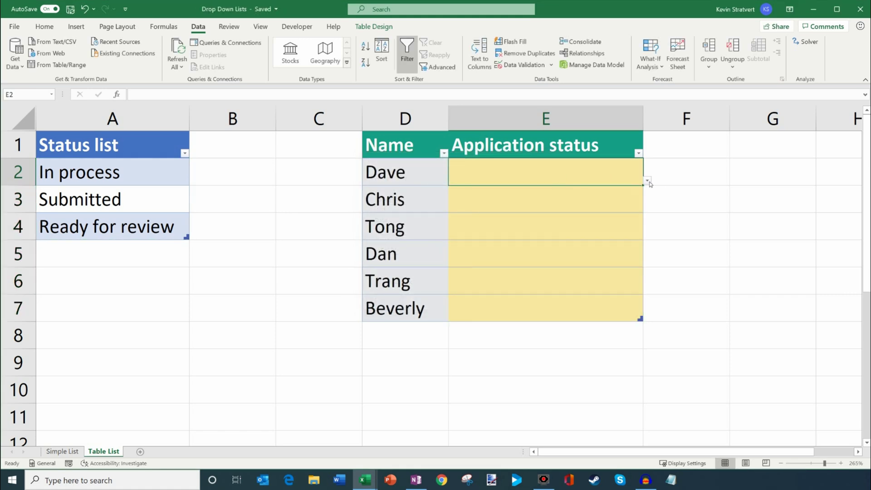
left_click(648, 181)
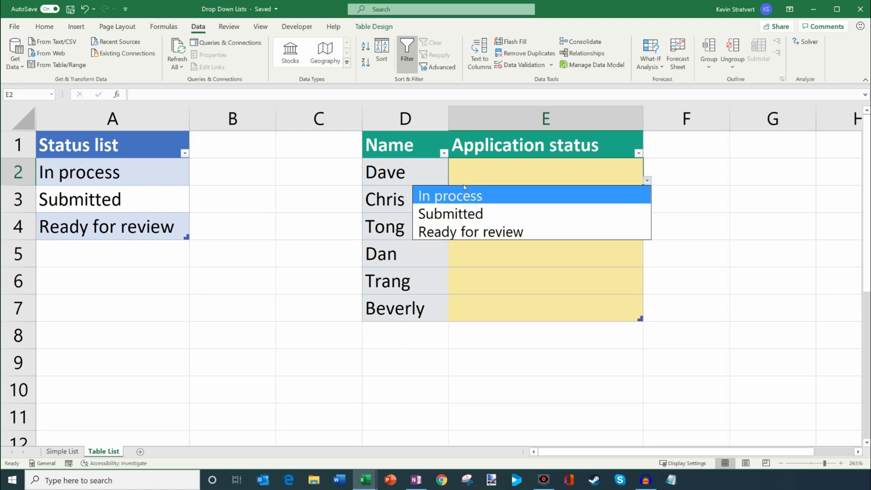
left_click(489, 172)
Add Accepted in A5 and Rejected in A6 to the status table
left_click(149, 233)
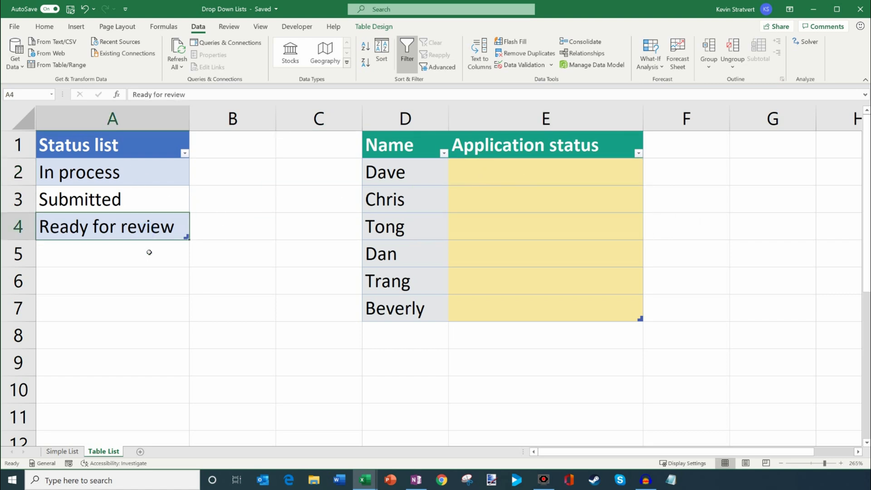
left_click(146, 252)
type("Co")
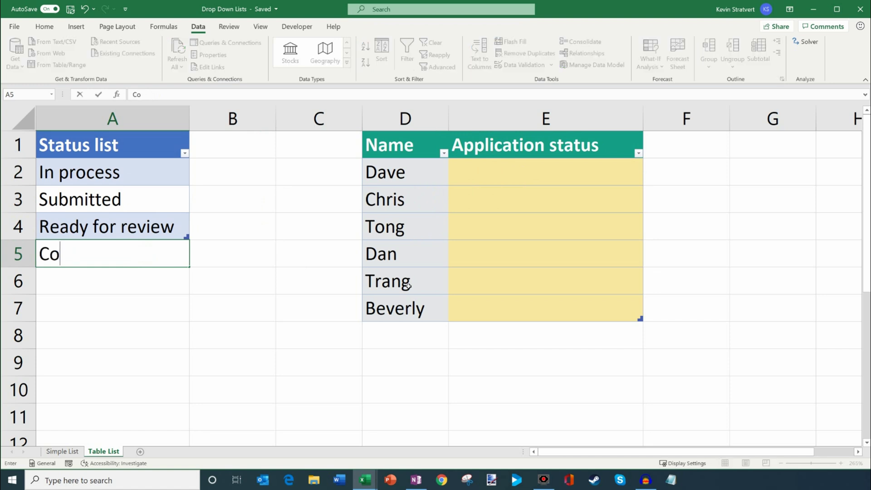
type("mpleted")
key("BackSpace")
key("BackSpace")
key("BackSpace")
key("BackSpace")
type("Accepted")
key("Return")
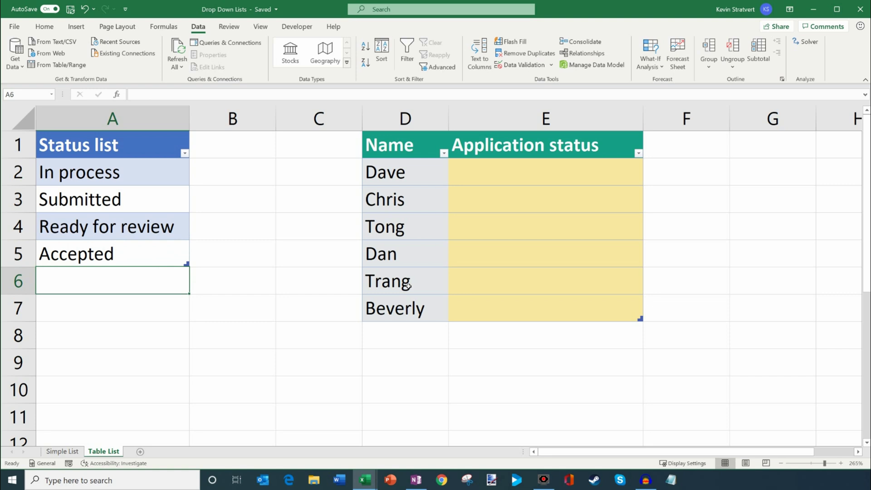
type("Rejec")
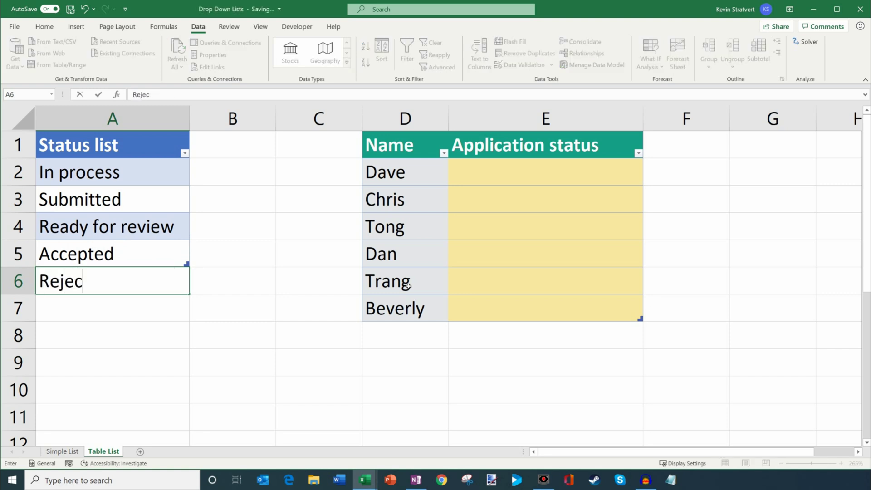
type("ted")
key("Return")
key("Up")
key("Up")
key("Up")
key("Up")
key("Up")
key("Down")
key("Down")
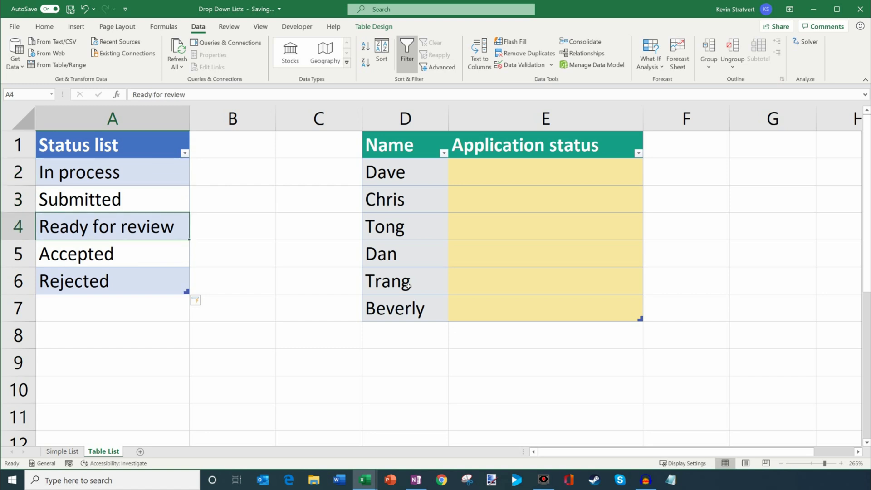
Reopen E2's drop-down to confirm Accepted and Rejected now appear
left_click(563, 174)
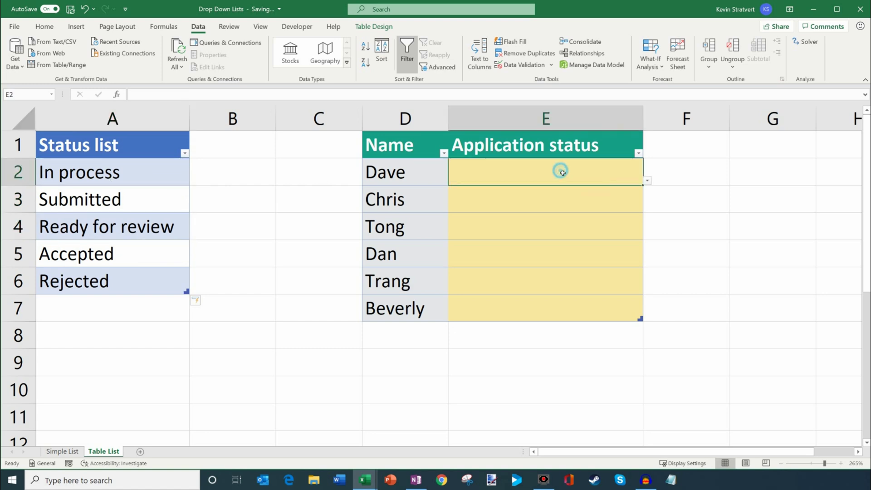
left_click(647, 181)
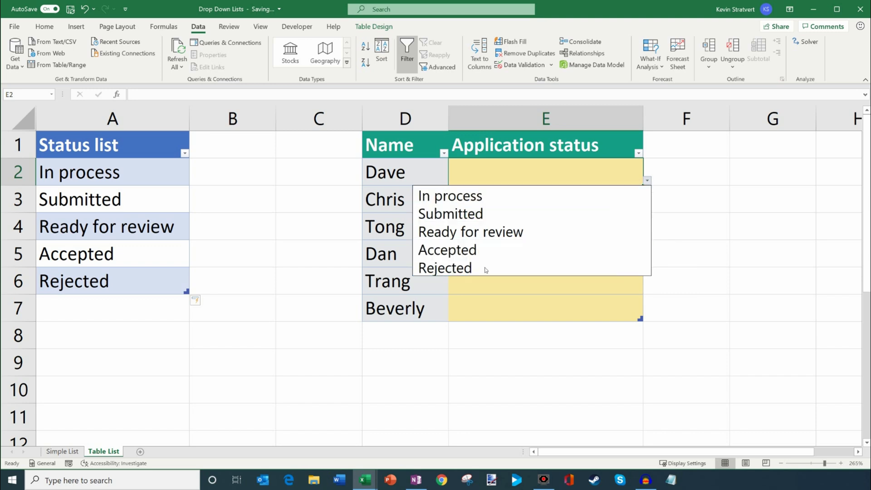
left_click(490, 294)
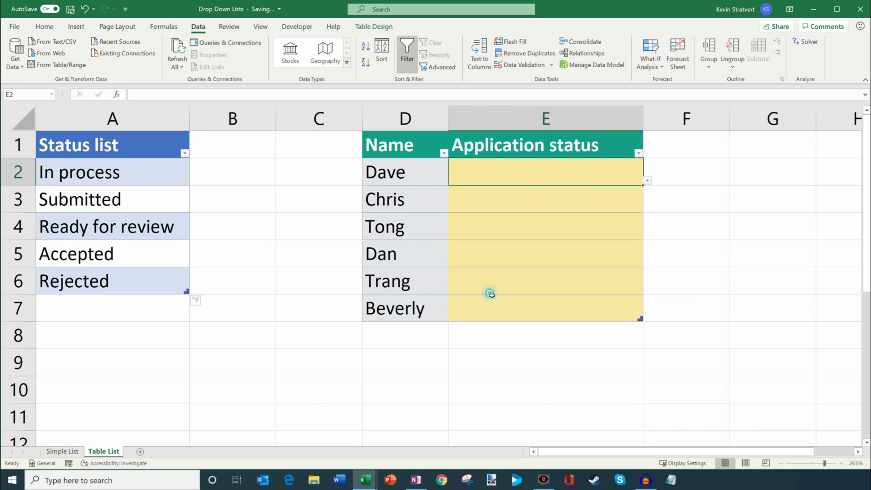
left_click(532, 291)
Select status entries A2:A6 and Application status cells E2:E7, checking individual cells
mouse_move(95, 146)
left_mouse_down()
mouse_move(92, 282)
mouse_move(122, 173)
left_mouse_up()
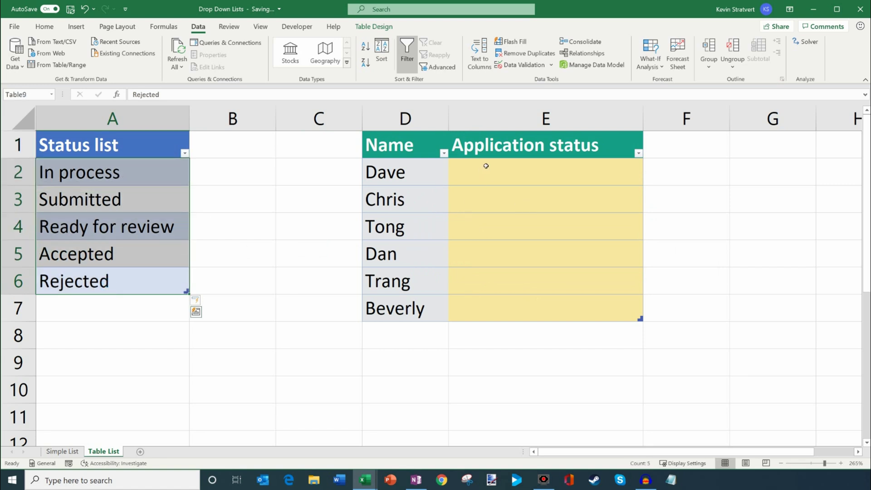
left_click_drag(486, 166, 486, 309)
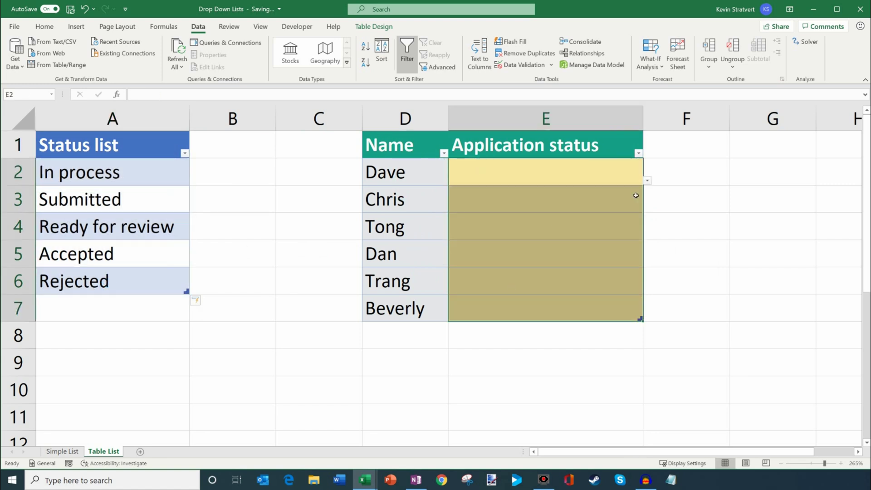
left_click(617, 207)
left_click(616, 230)
left_click(611, 261)
left_click(645, 260)
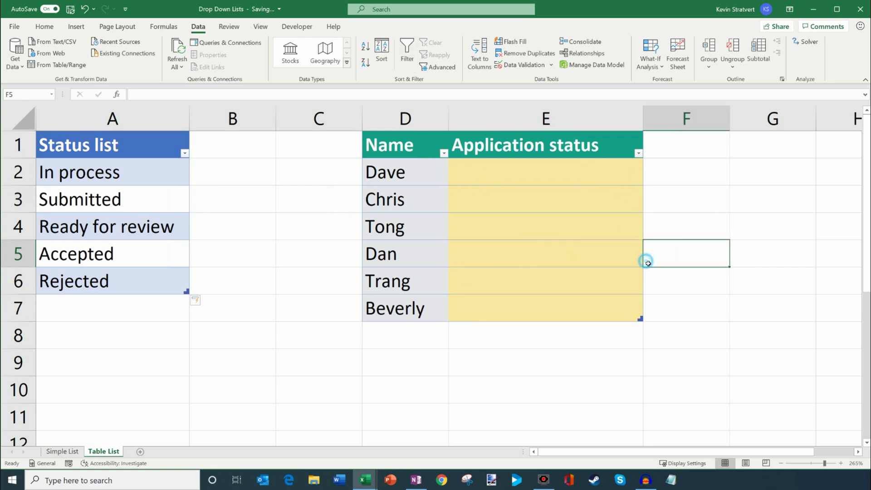
left_click(581, 216)
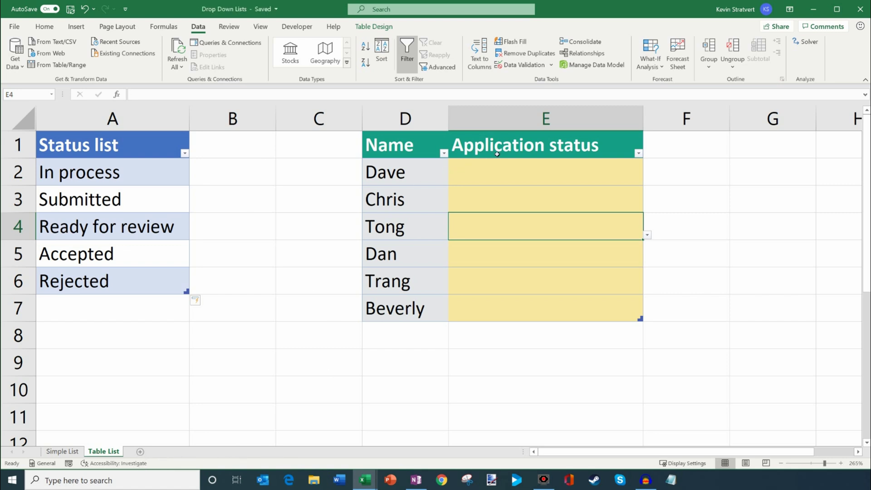
Reselect E2:E7 and the five Status list entries A2:A6, ending on cell E2
left_click_drag(500, 173, 518, 308)
left_click(513, 306)
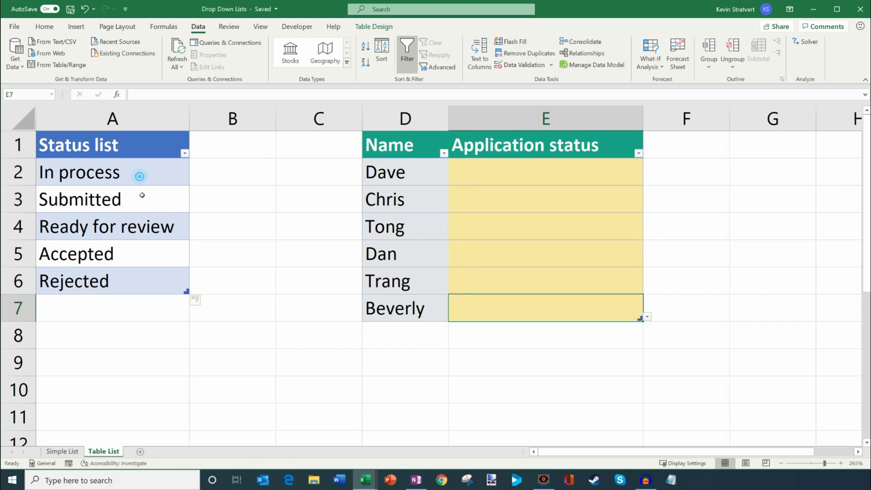
left_click_drag(139, 176, 143, 282)
left_click(517, 225)
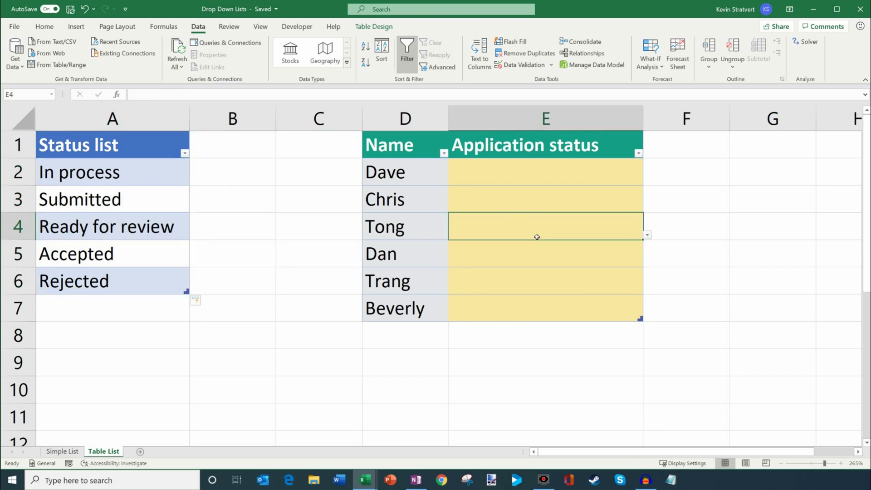
left_click(155, 174)
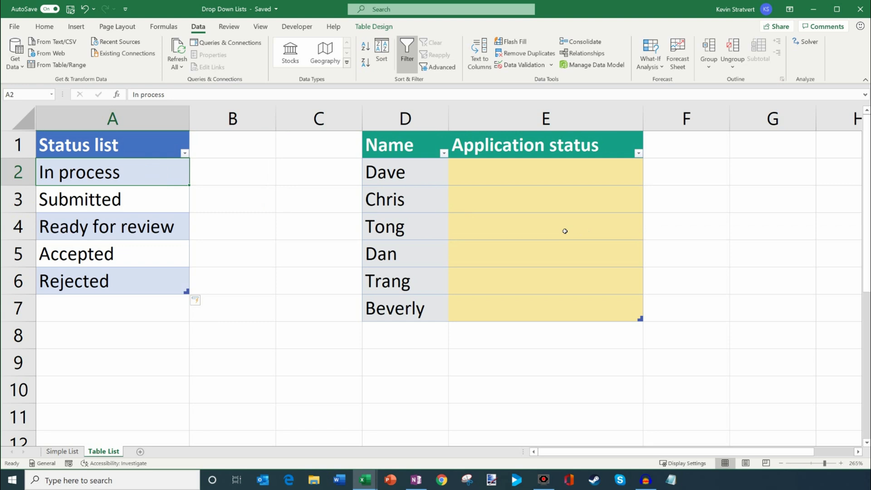
left_click_drag(109, 173, 117, 280)
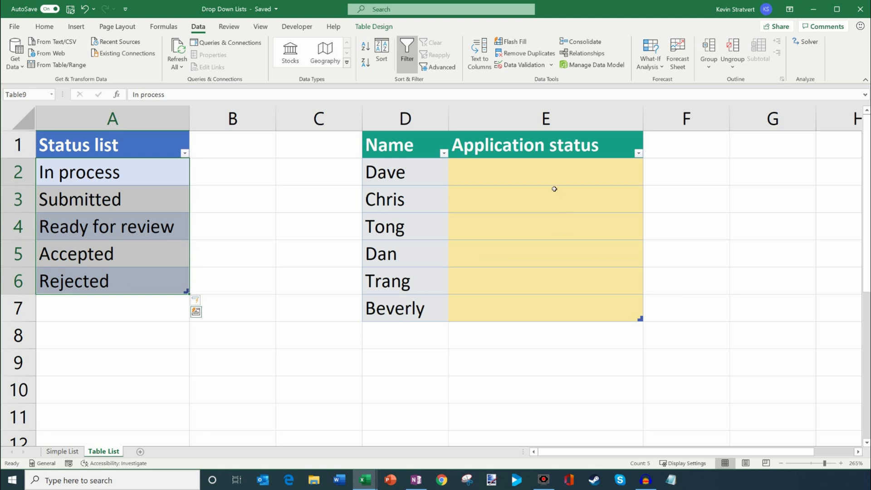
left_click(550, 171)
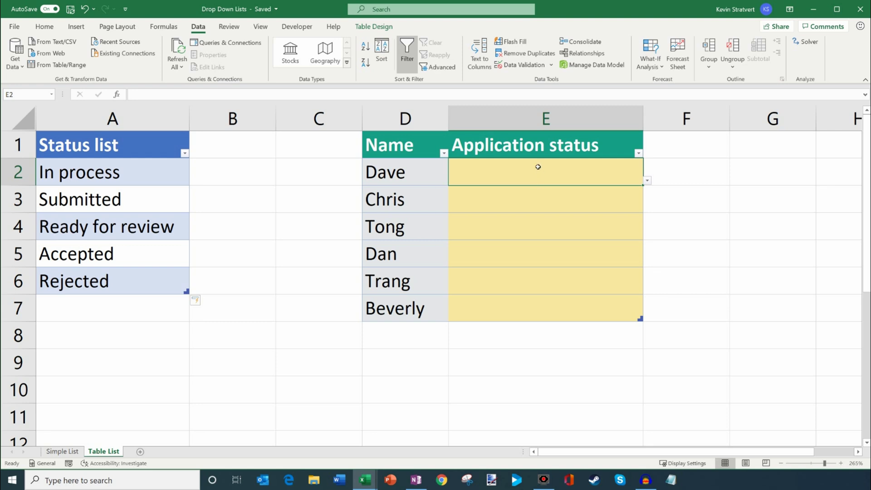
Add an input message titled 'Select an option' asking users to pick a status from the drop down
left_click(524, 65)
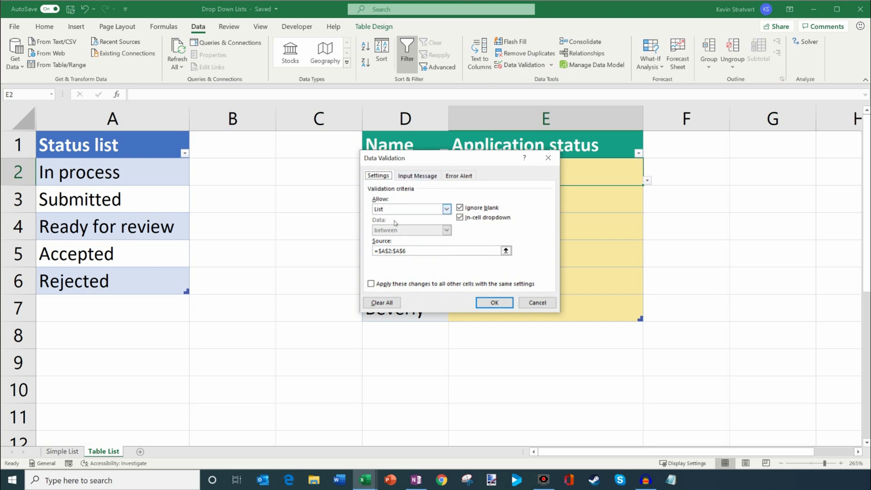
left_click(416, 176)
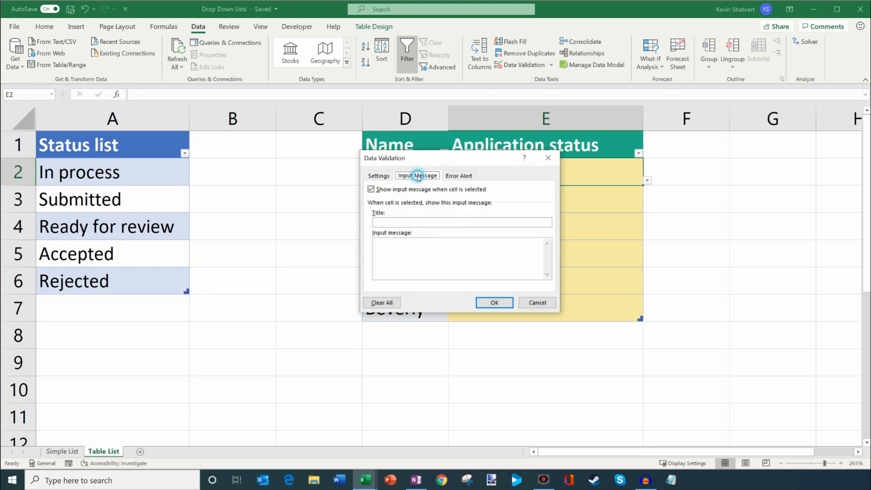
left_click(406, 222)
mouse_move(493, 163)
left_mouse_down()
mouse_move(351, 204)
mouse_move(465, 151)
left_mouse_up()
left_click(433, 212)
type("Select an")
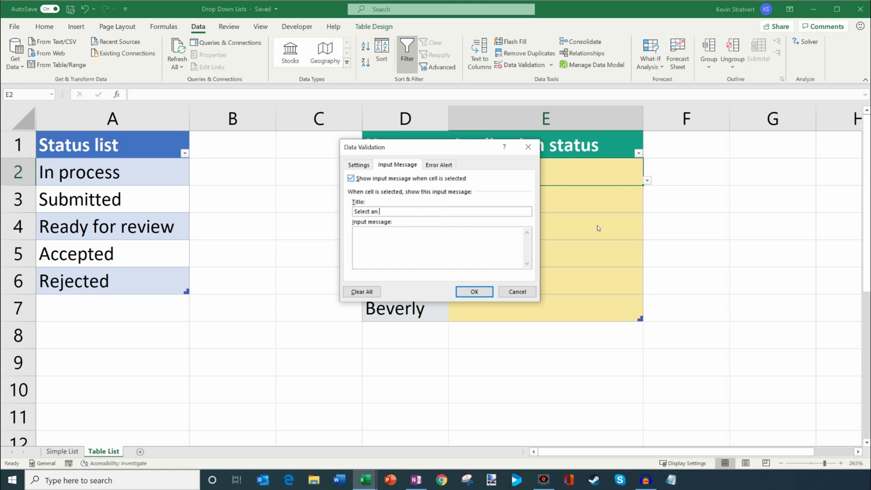
type("option")
key("Tab")
type("Indicate the status of the applica")
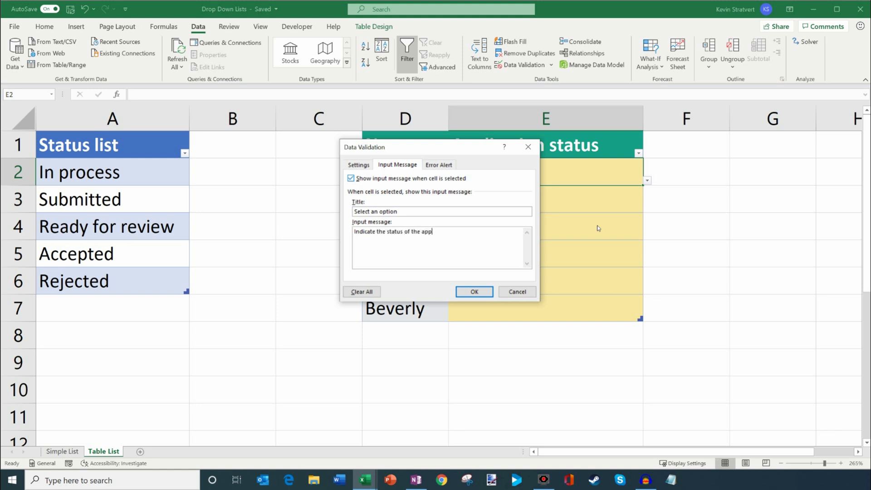
type("tion in this cell f")
type("rom the drop down")
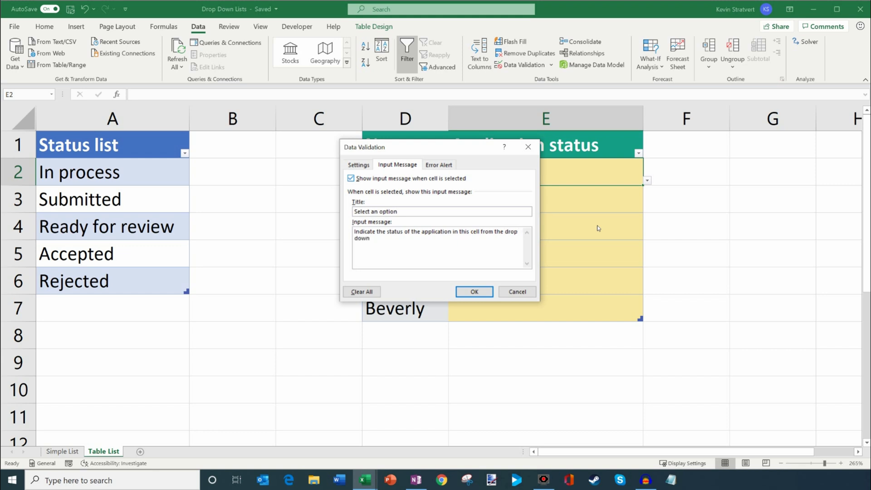
left_click(481, 291)
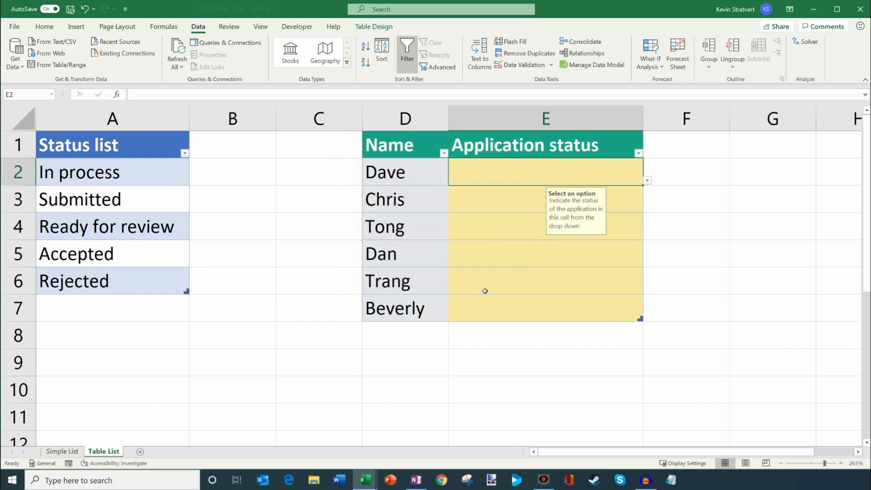
Check the tip appears by switching between E2 and other status cells
left_click(520, 206)
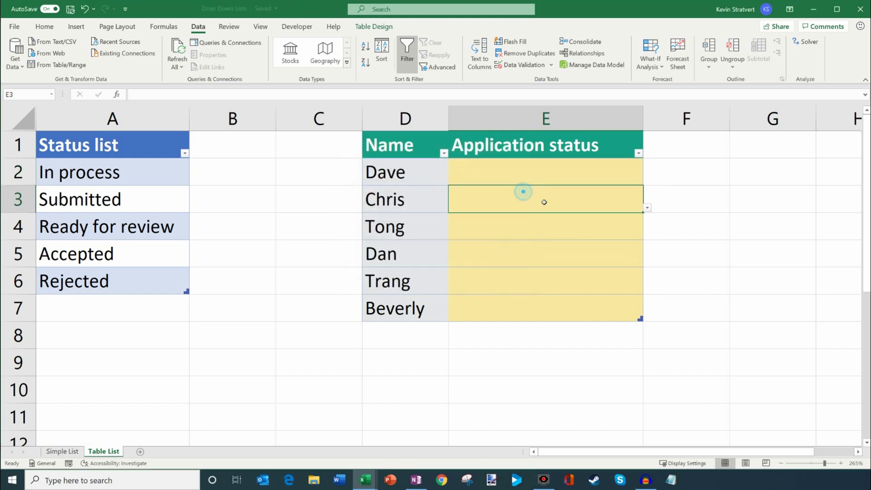
left_click(607, 177)
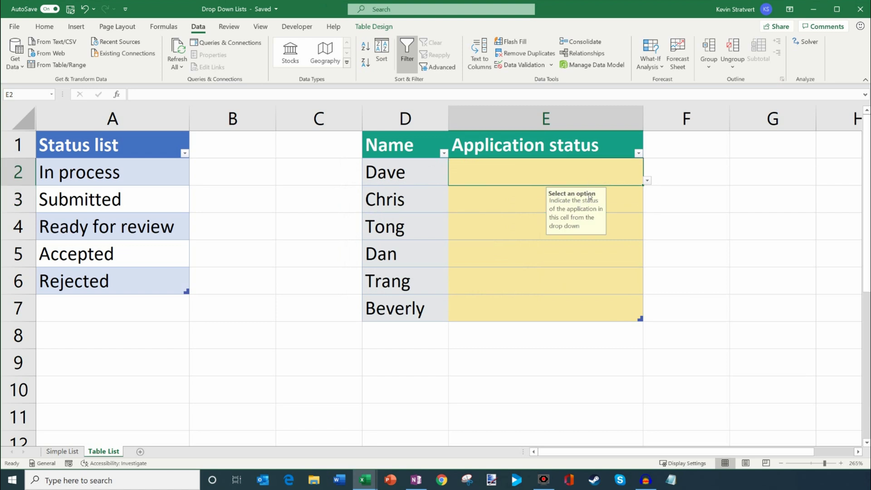
left_click(541, 224)
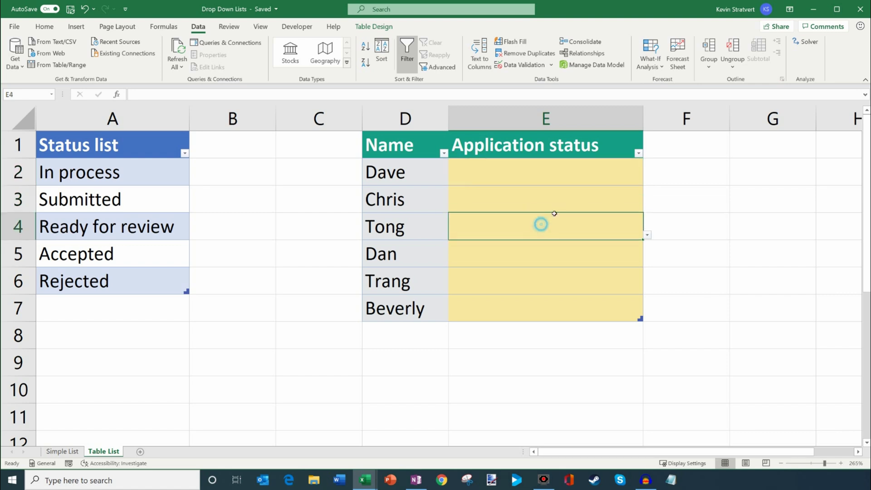
left_click(559, 181)
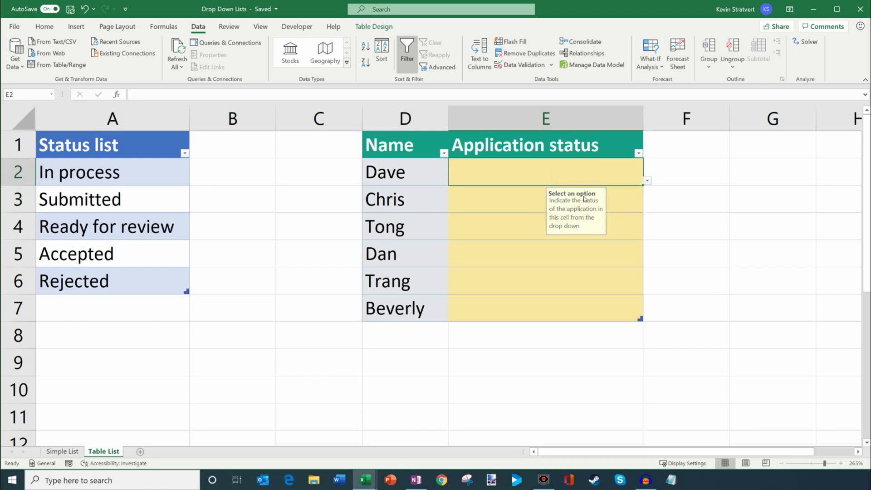
left_click(563, 165)
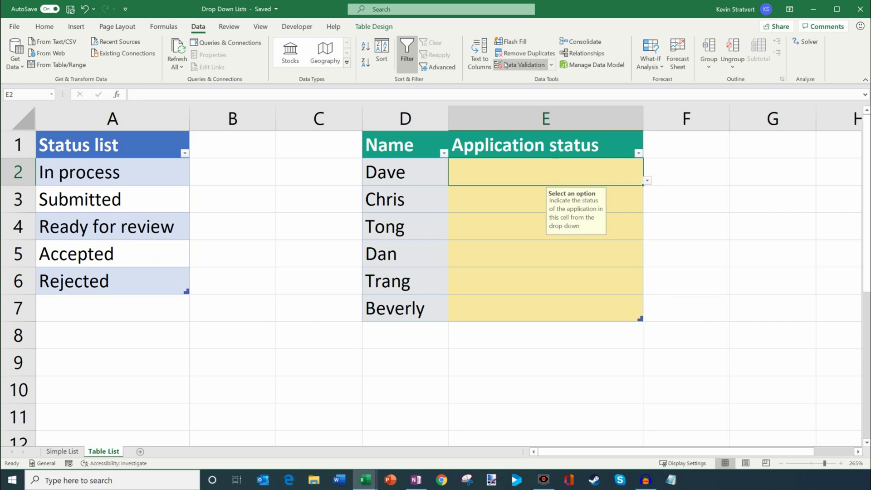
left_click(522, 65)
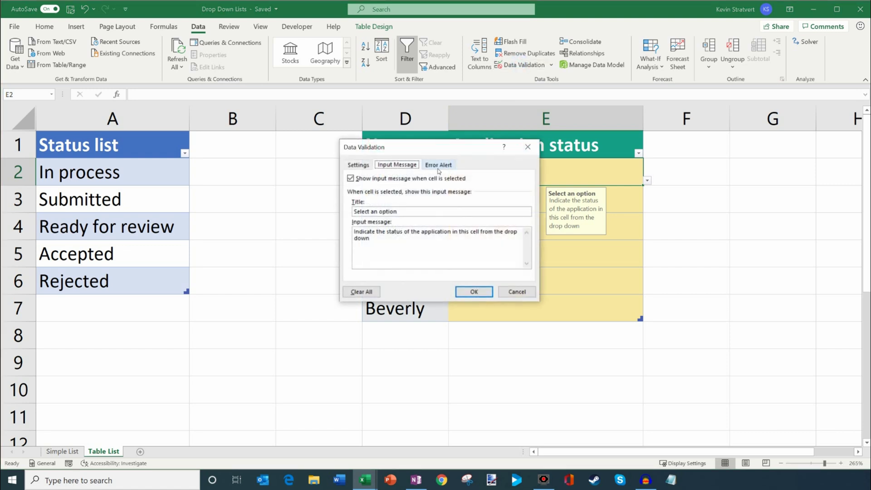
Set a Warning error alert titled 'Please select an option' asking to choose from the drop down list
left_click(438, 168)
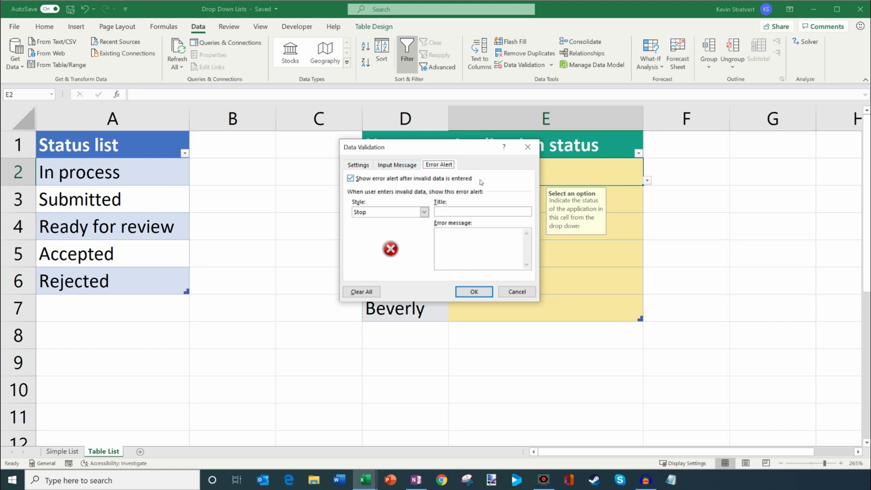
left_click(425, 212)
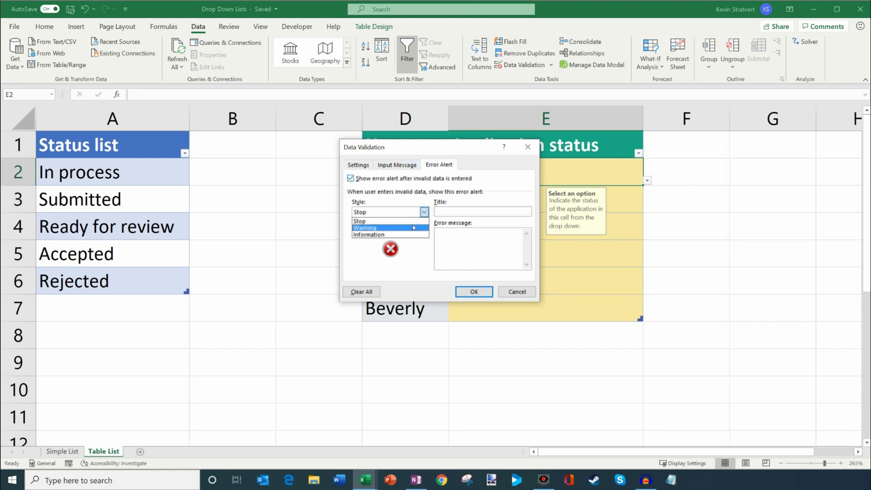
left_click(413, 224)
left_click(459, 212)
type("Please select an")
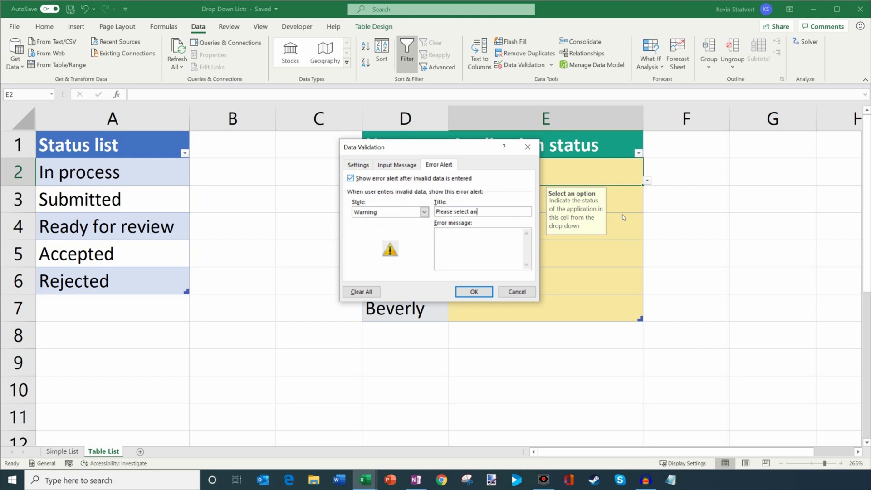
type("optio")
type("n from the")
key("BackSpace")
key("BackSpace")
key("BackSpace")
key("BackSpace")
key("ctrl+shift+Left")
key("ctrl+shift+Left")
key("ctrl+shift+Right")
key("BackSpace")
left_click(464, 259)
type("make sure to select an item from the drop d")
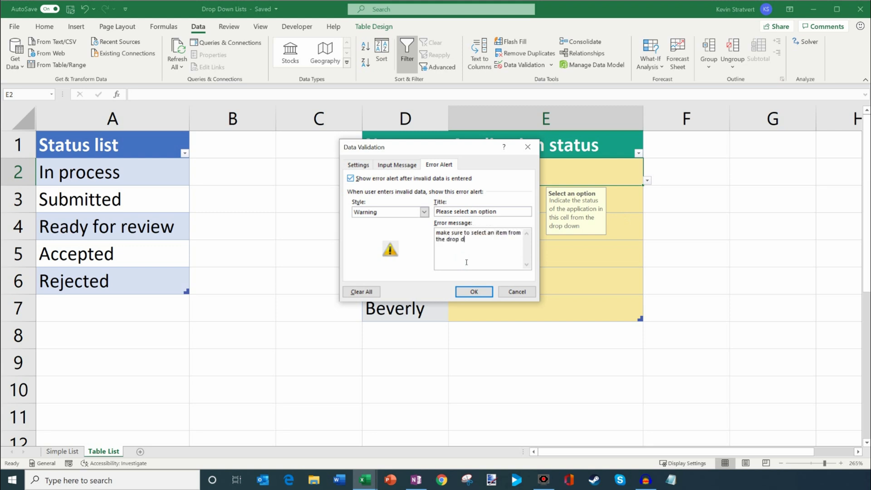
type("own list")
left_click(474, 292)
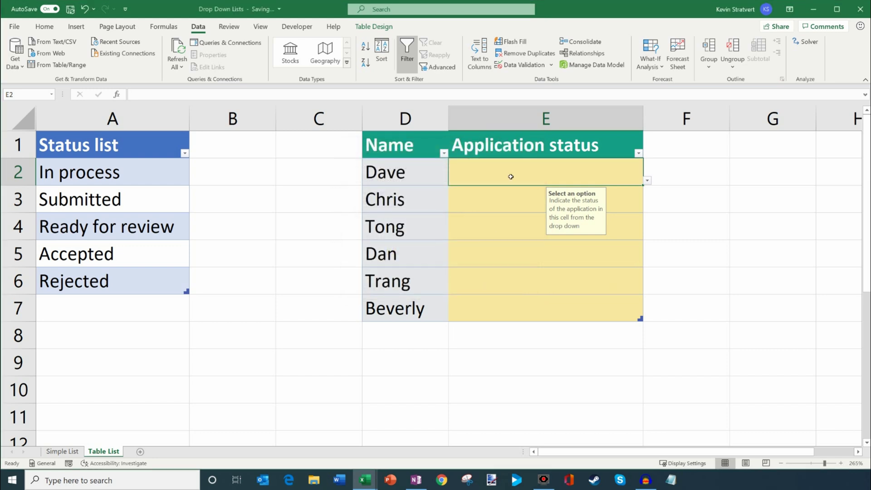
double_click(509, 174)
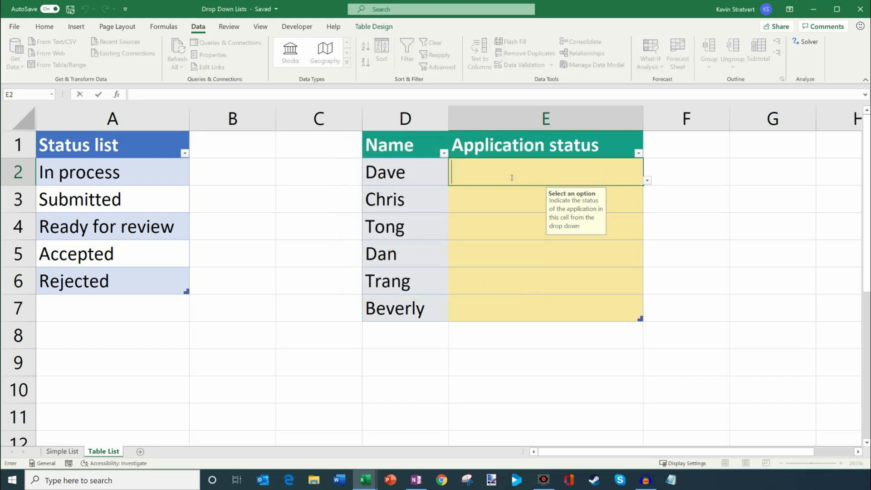
type("in pg")
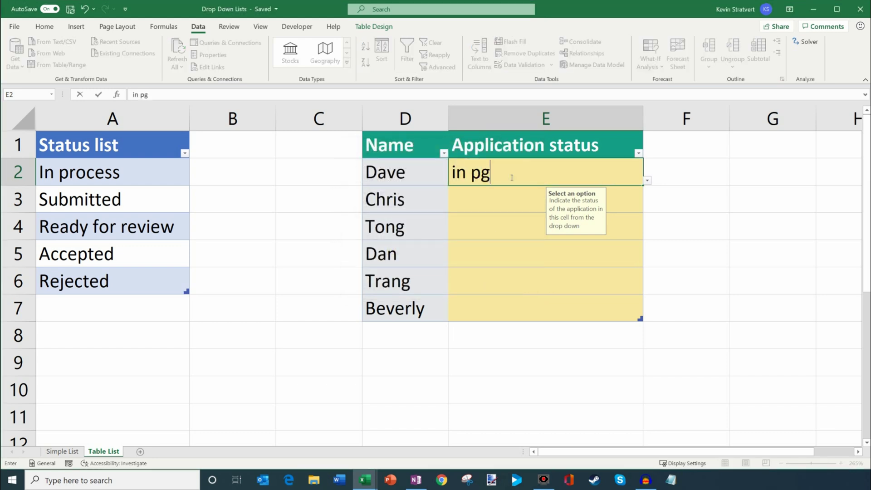
type("ore")
key("BackSpace")
key("BackSpace")
key("BackSpace")
key("BackSpace")
type("rogress")
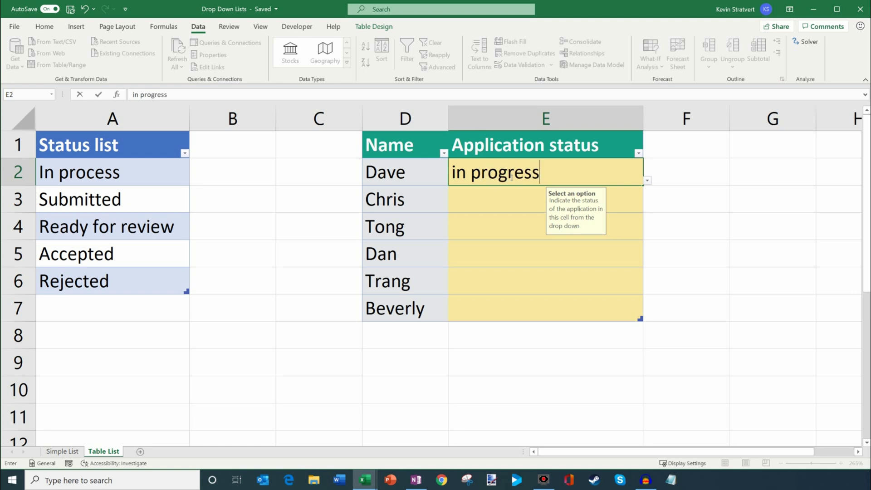
type(" right now")
key("Return")
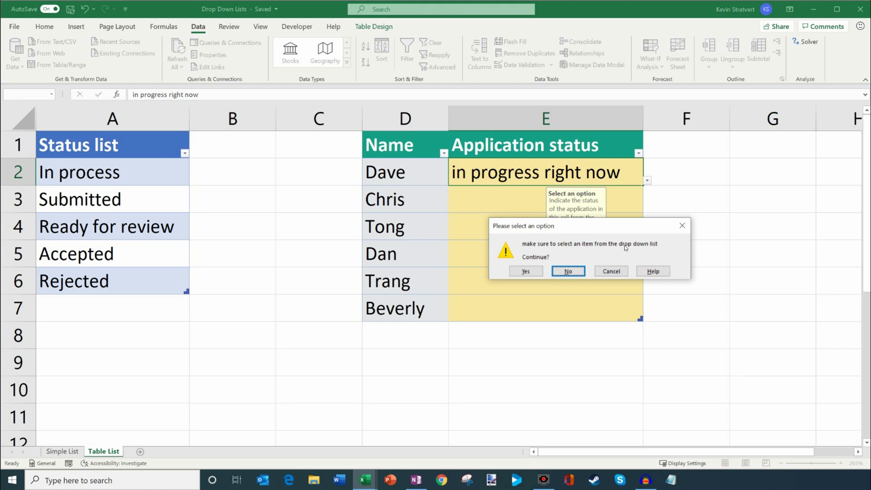
left_click(525, 272)
left_click(542, 173)
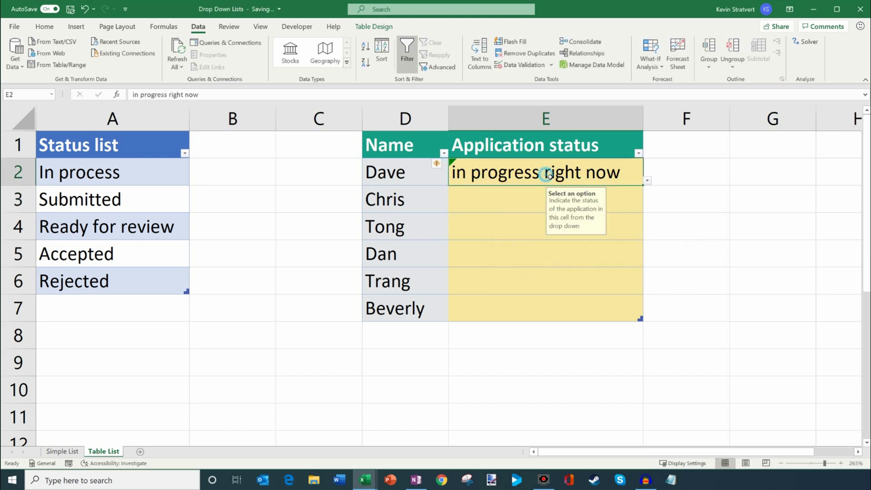
double_click(630, 173)
left_click_drag(630, 173, 451, 174)
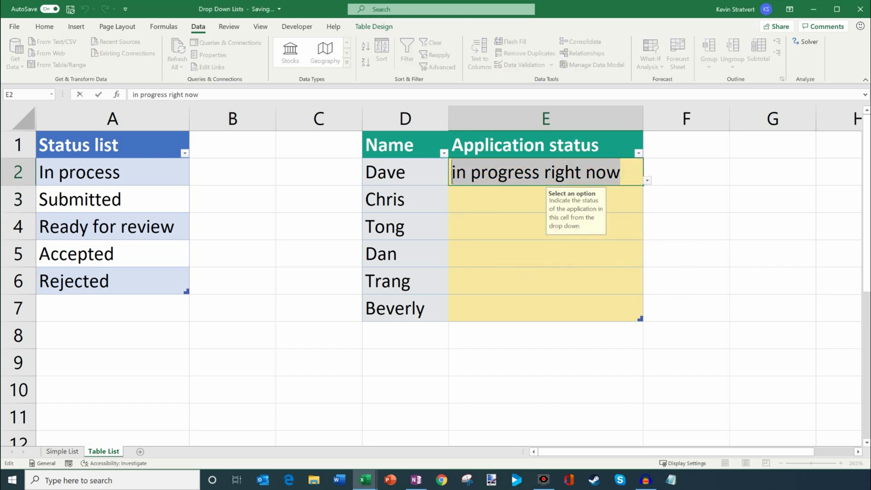
key("BackSpace")
left_click(646, 182)
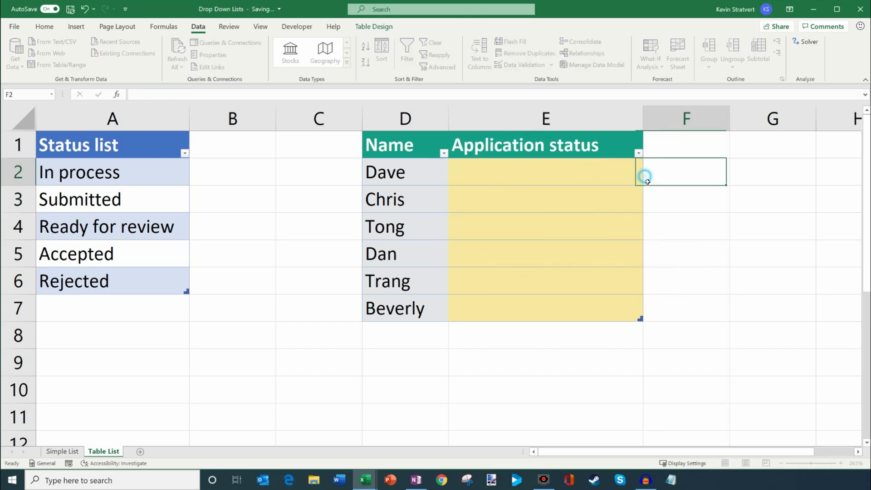
left_click(648, 182)
left_click(558, 176)
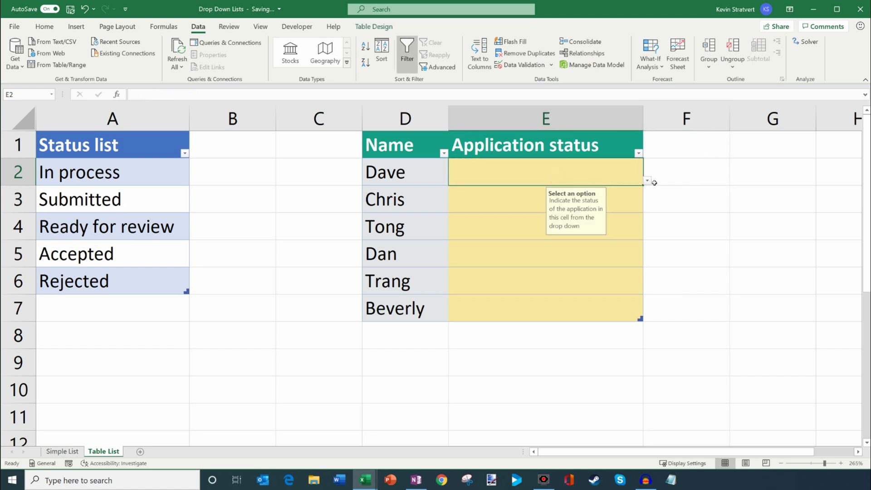
left_click(647, 181)
left_click(574, 172)
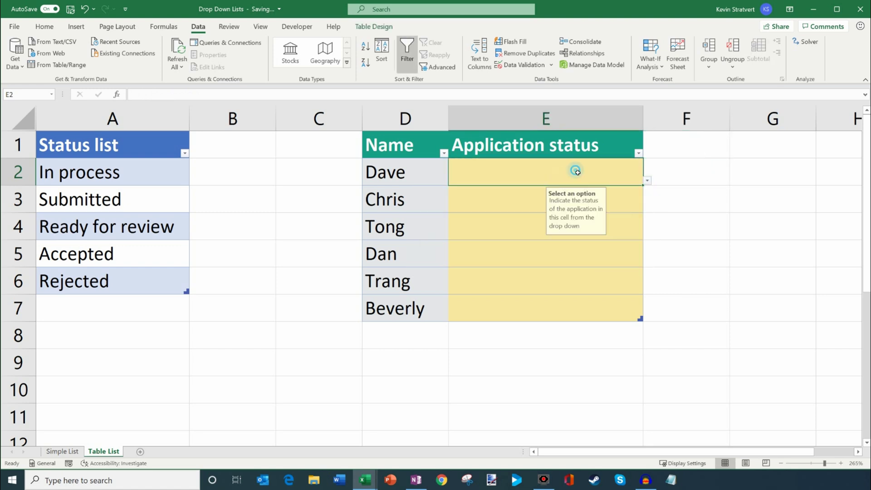